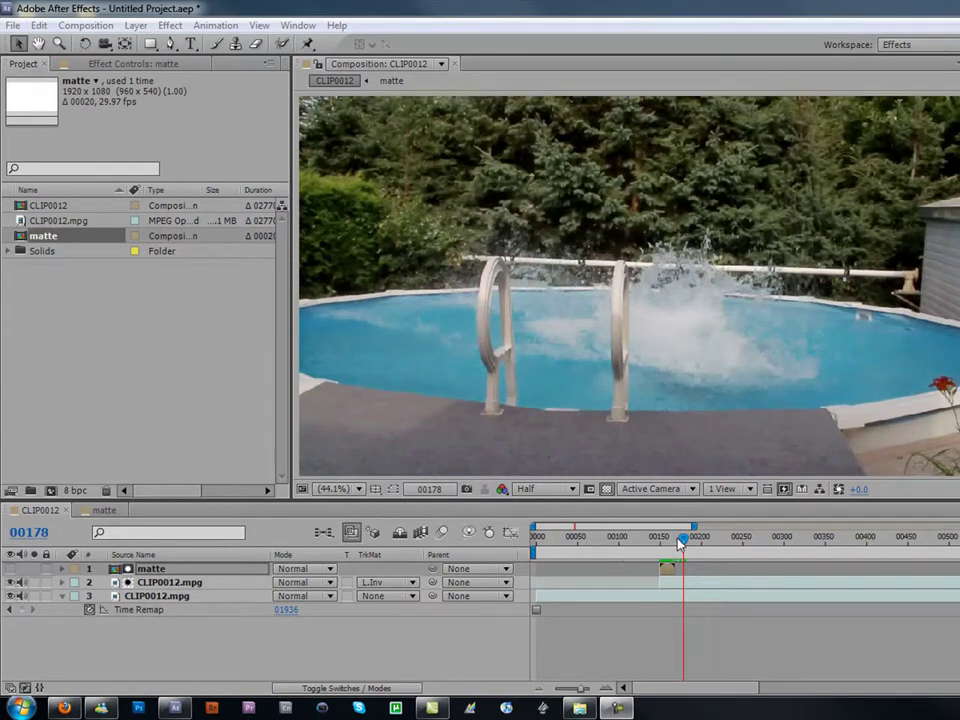
# Create a new composition from the CLIP0012.mpg pool footage.
pyautogui.moveTo(684, 543); pyautogui.dragTo(660, 540)
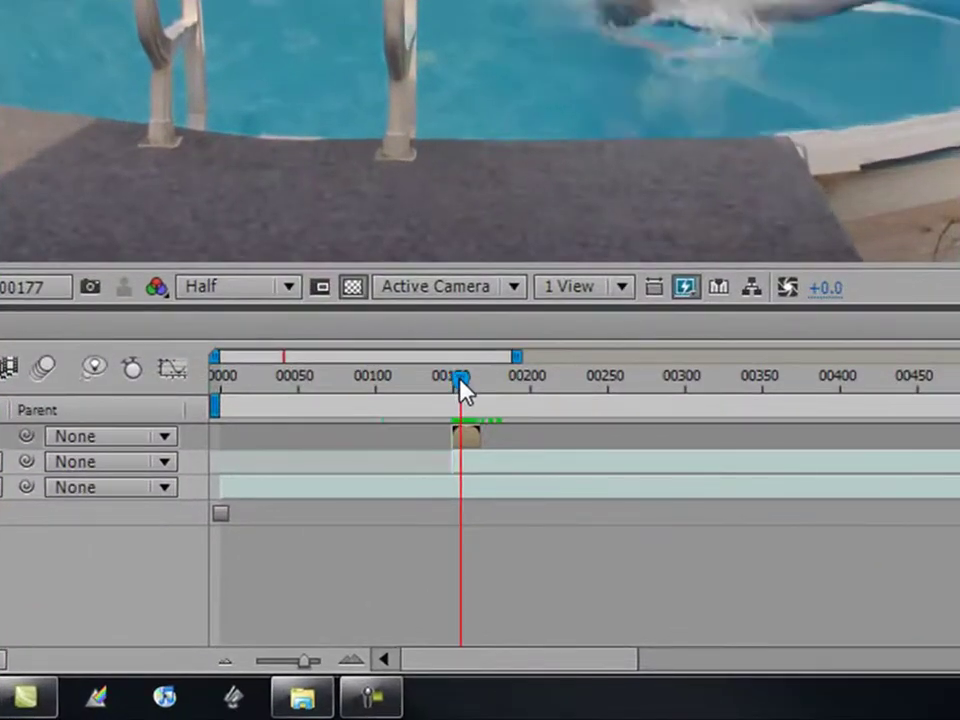
pyautogui.moveTo(460, 383); pyautogui.dragTo(488, 383)
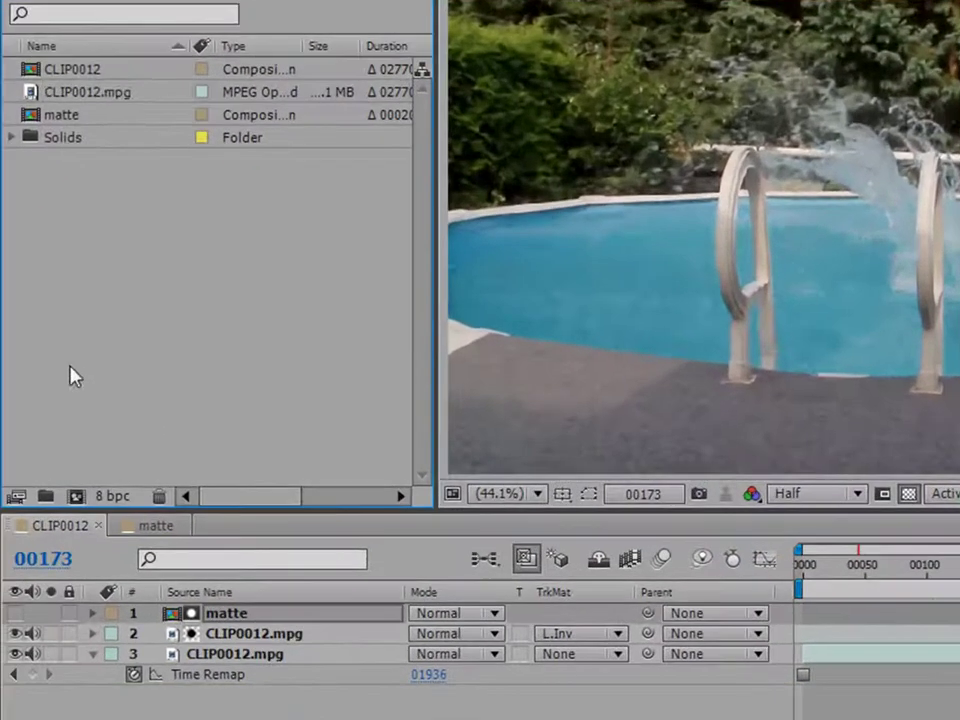
pyautogui.moveTo(28, 144); pyautogui.dragTo(75, 497)
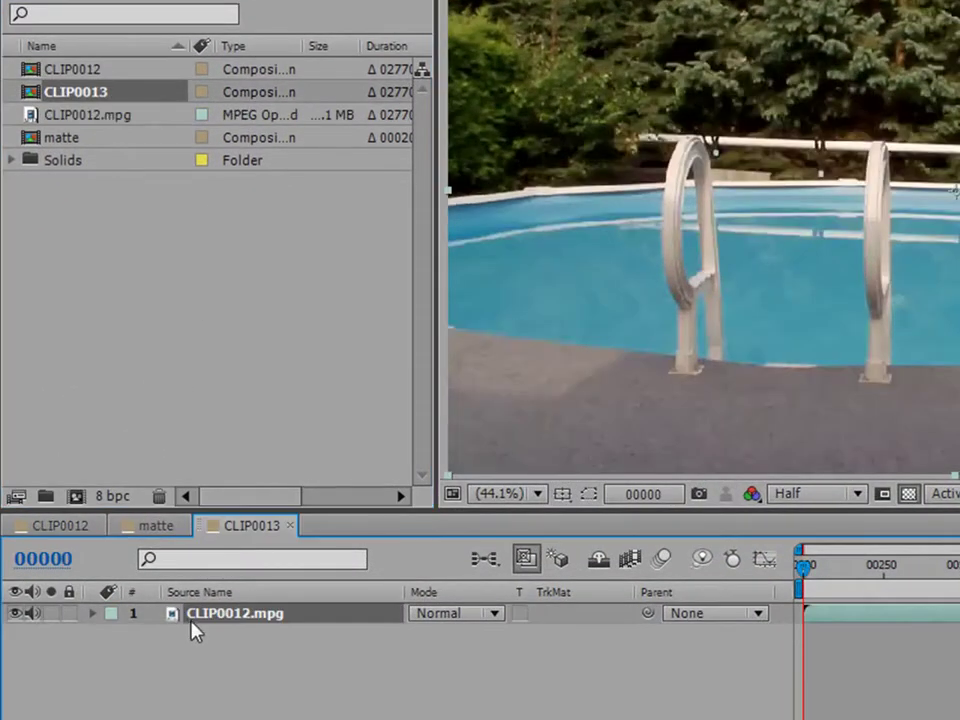
# Rename the CLIP0013 composition to jump.
pyautogui.rightClick(96, 82)
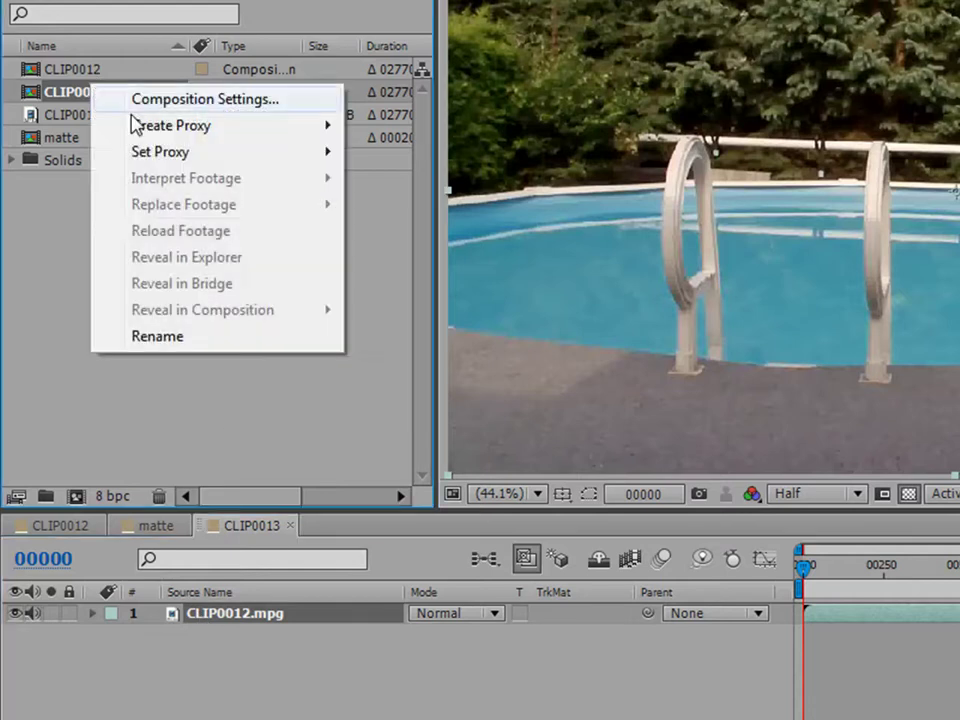
pyautogui.click(130, 334)
pyautogui.write('hj')
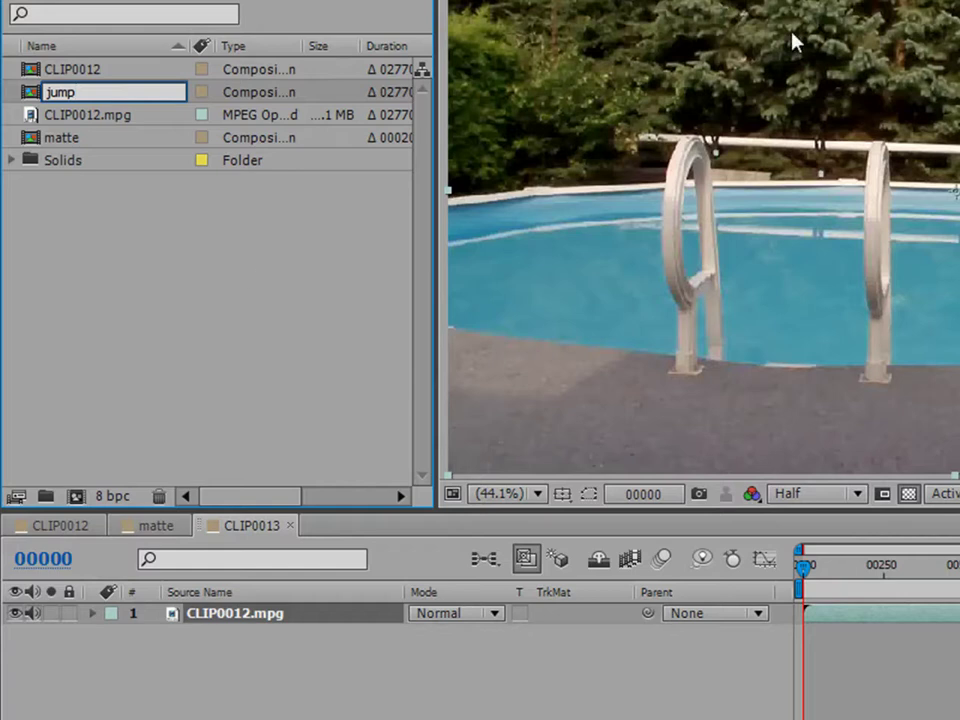
pyautogui.write('mp')
pyautogui.click(251, 311)
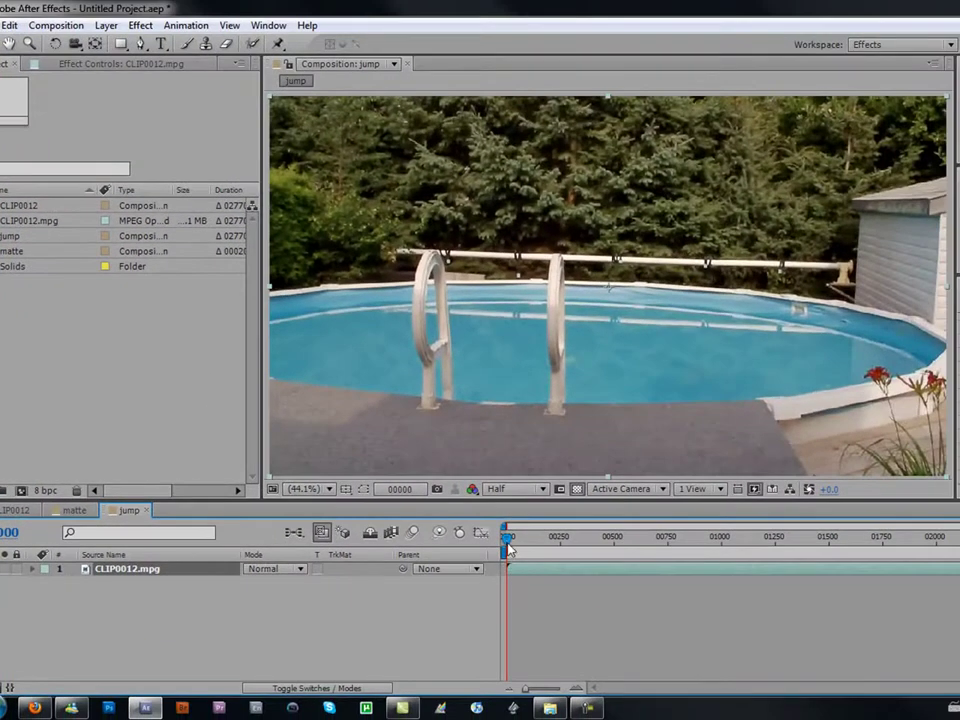
# Trim the clip layer's in-point to around frame 2000.
pyautogui.moveTo(507, 547); pyautogui.dragTo(938, 547)
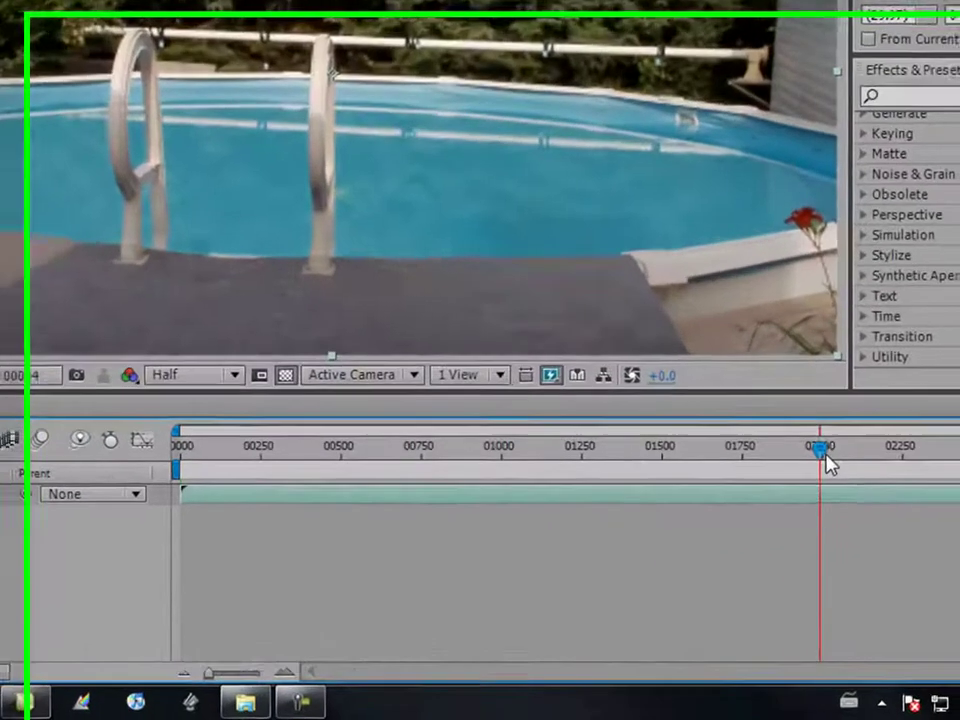
pyautogui.moveTo(823, 453)
pyautogui.mouseDown()
pyautogui.moveTo(852, 452)
pyautogui.moveTo(803, 455)
pyautogui.moveTo(821, 463)
pyautogui.moveTo(810, 462)
pyautogui.mouseUp()
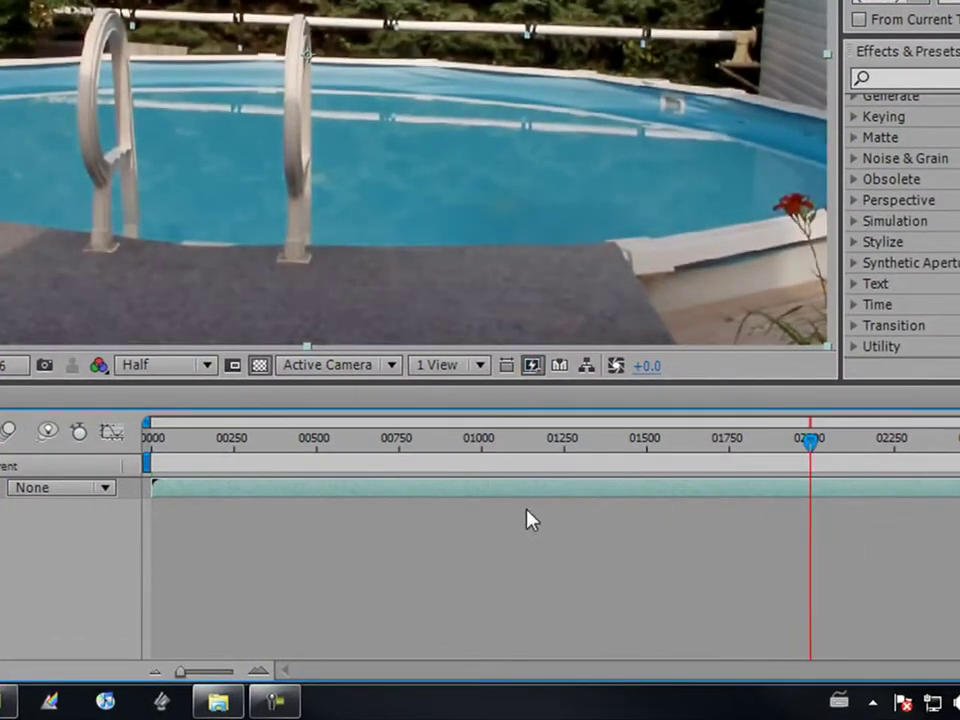
pyautogui.moveTo(148, 488); pyautogui.dragTo(214, 506)
# Slide the trimmed clip layer back to the composition's start at frame 0.
pyautogui.moveTo(186, 440); pyautogui.dragTo(150, 442)
pyautogui.moveTo(205, 490); pyautogui.dragTo(212, 491)
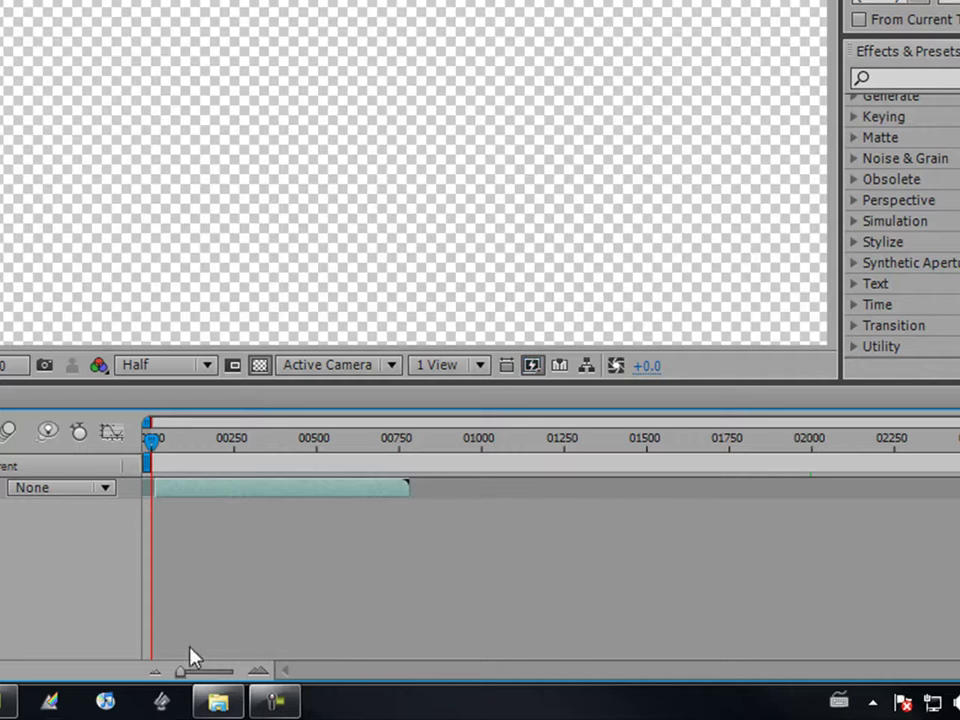
pyautogui.moveTo(190, 672); pyautogui.dragTo(250, 675)
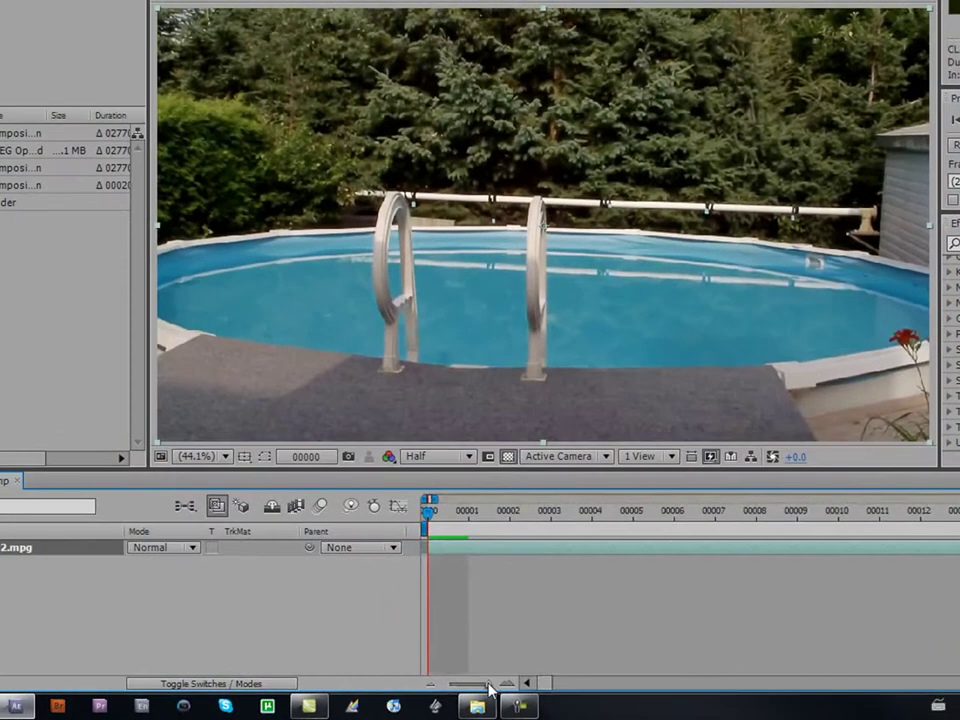
pyautogui.moveTo(488, 684); pyautogui.dragTo(449, 690)
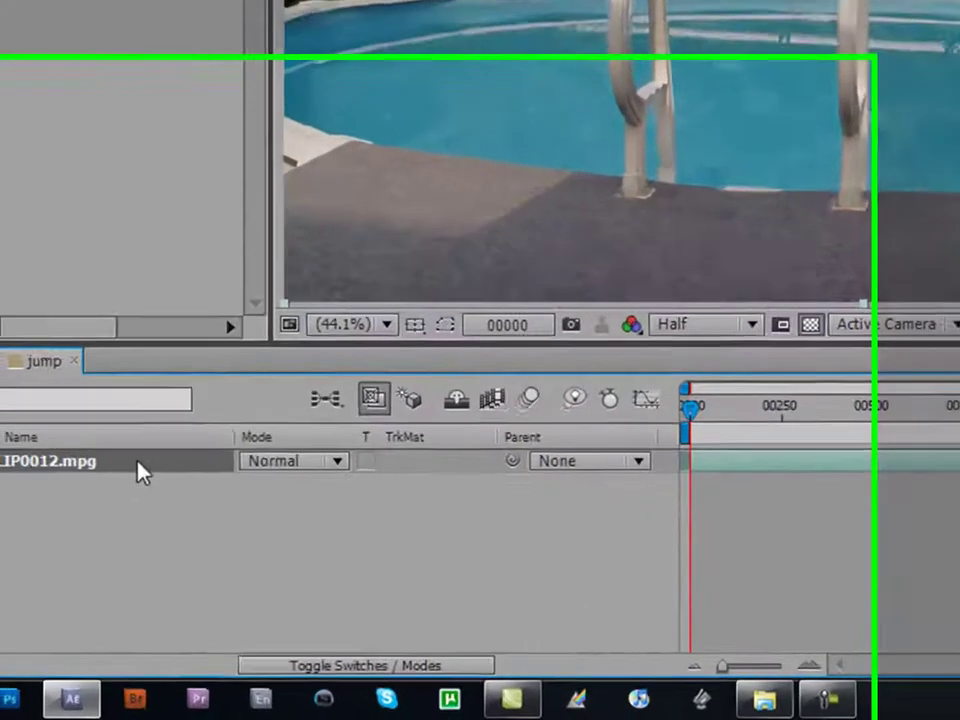
# Duplicate the clip layer and freeze the lower copy on its current frame.
pyautogui.hotkey('ctrl', 'd')
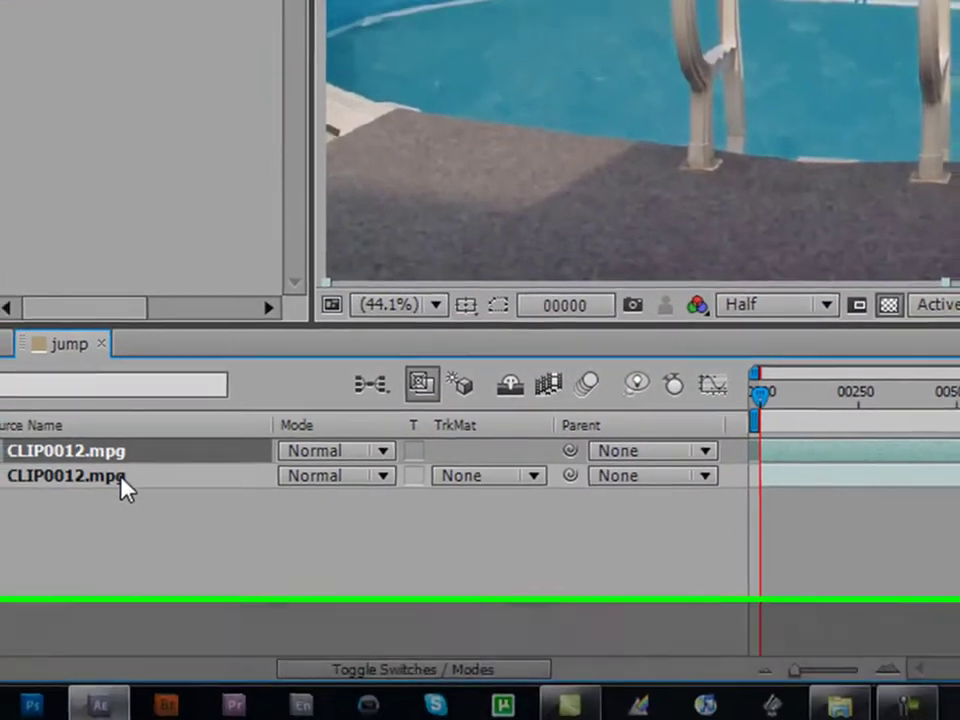
pyautogui.click(110, 466)
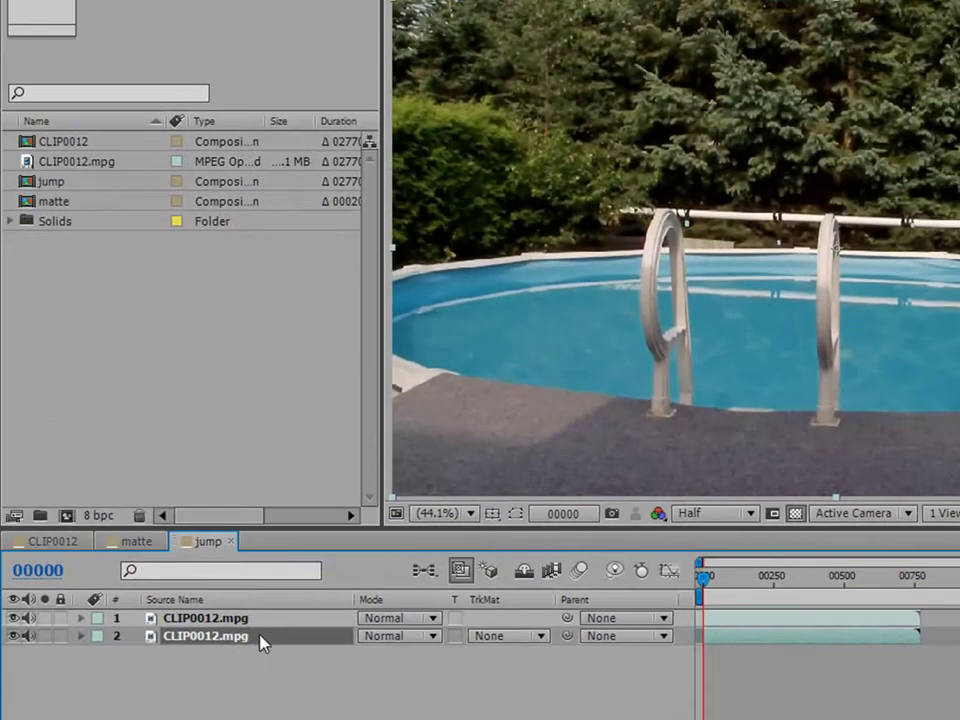
pyautogui.rightClick(259, 634)
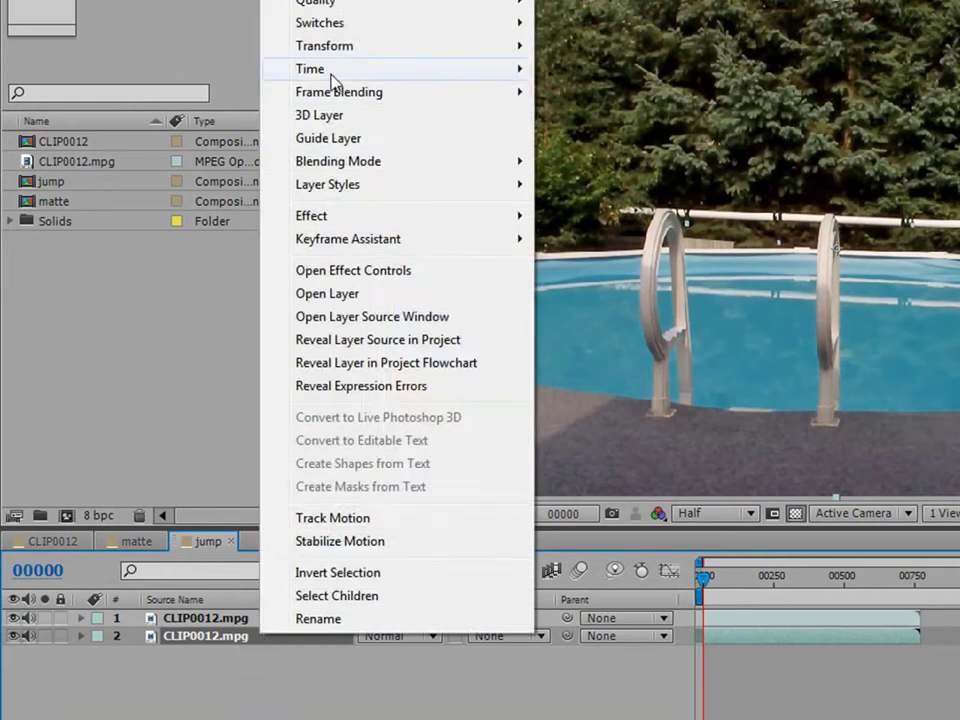
pyautogui.moveTo(332, 72)
pyautogui.click(601, 139)
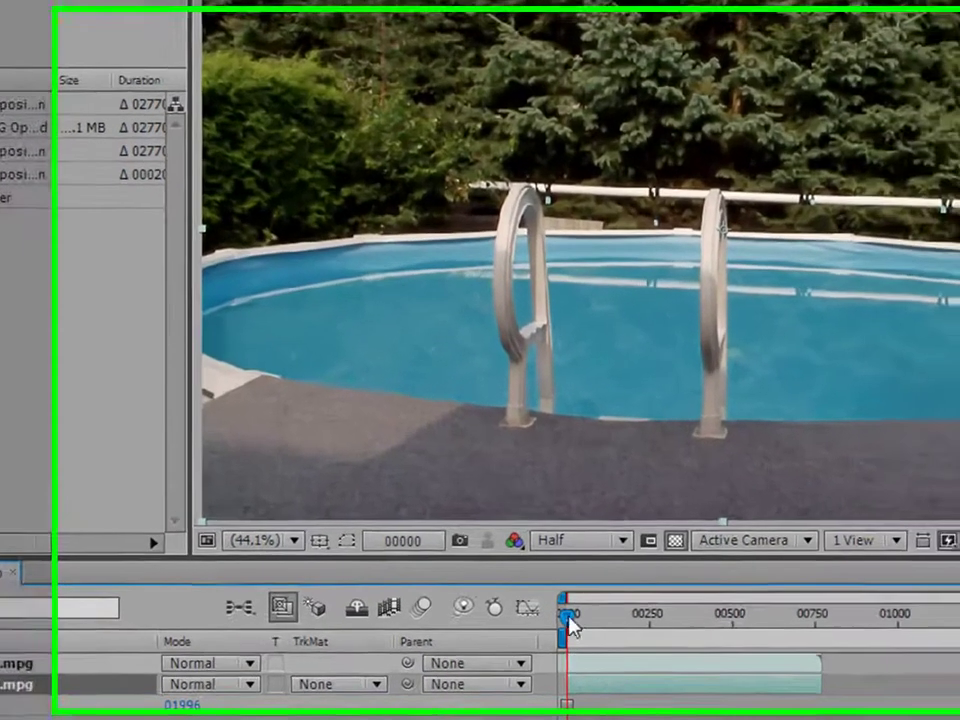
# Trim the top clip copy so it starts at frame 92.
pyautogui.moveTo(705, 586); pyautogui.dragTo(735, 589)
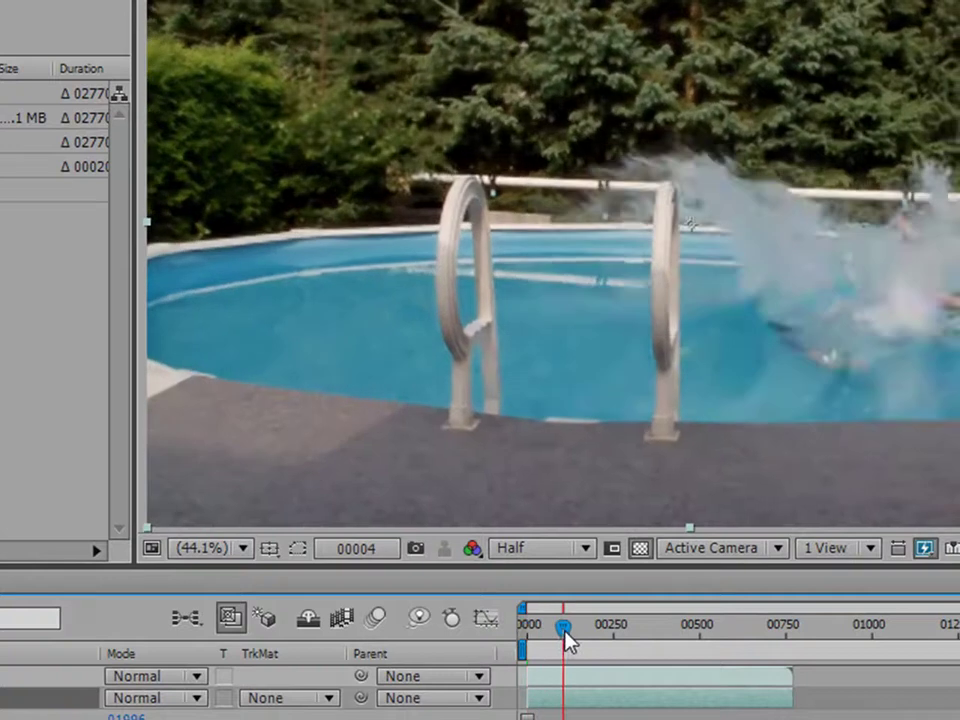
pyautogui.moveTo(566, 640); pyautogui.dragTo(563, 638)
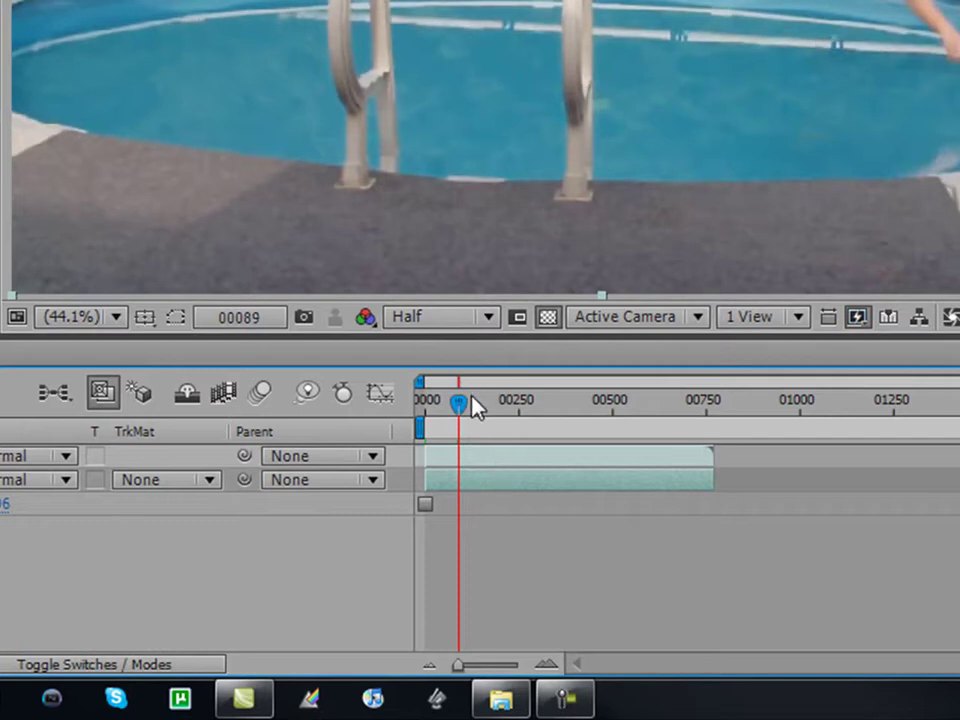
pyautogui.click(466, 399)
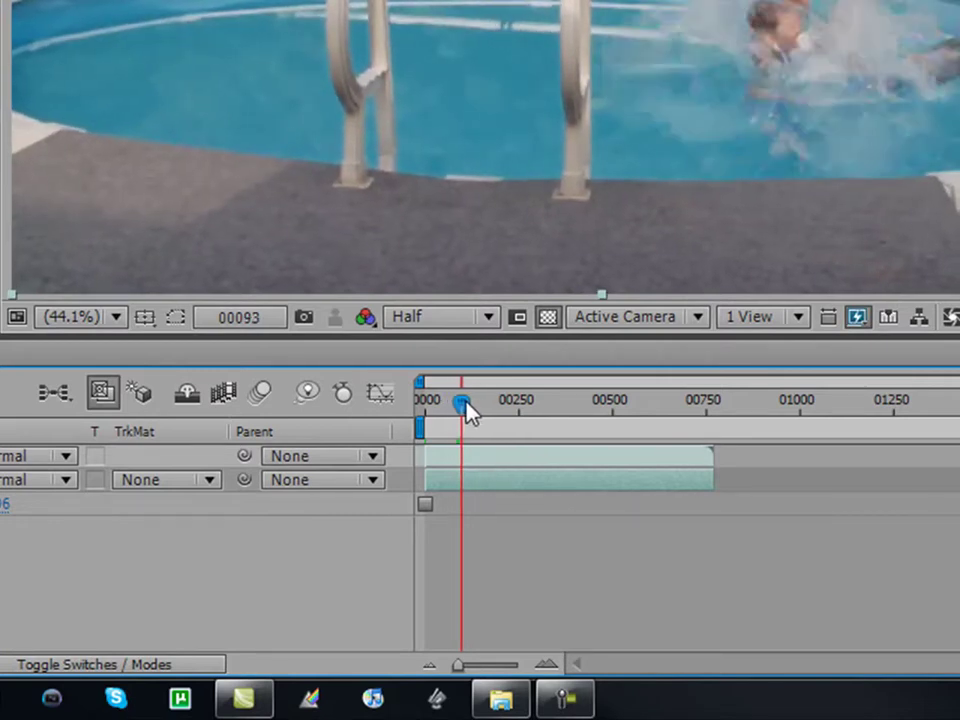
pyautogui.press('End')
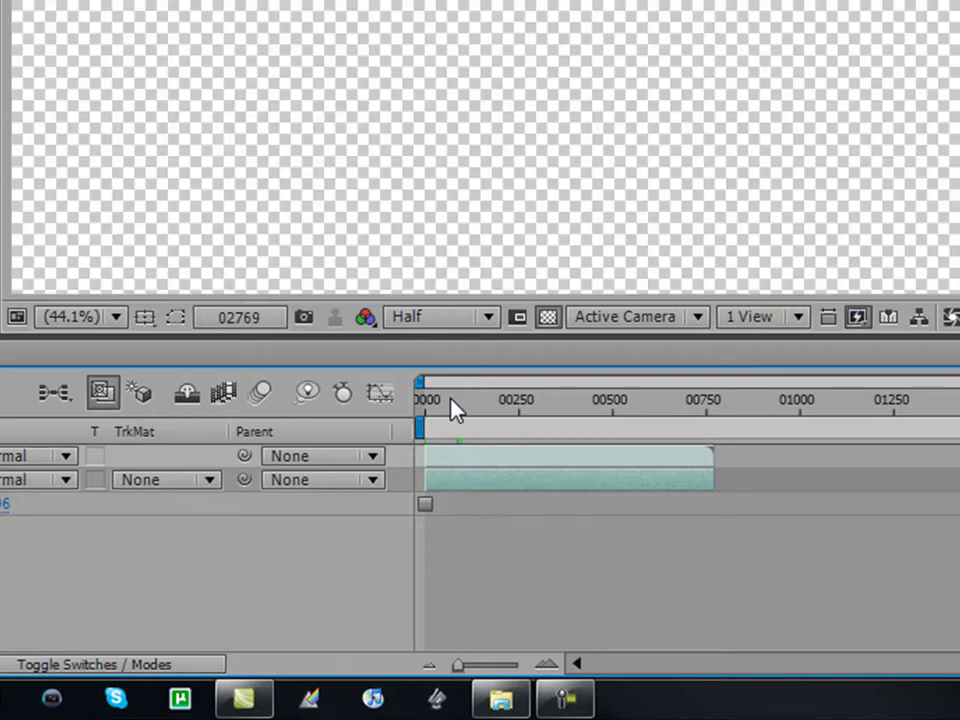
pyautogui.moveTo(450, 400); pyautogui.dragTo(452, 401)
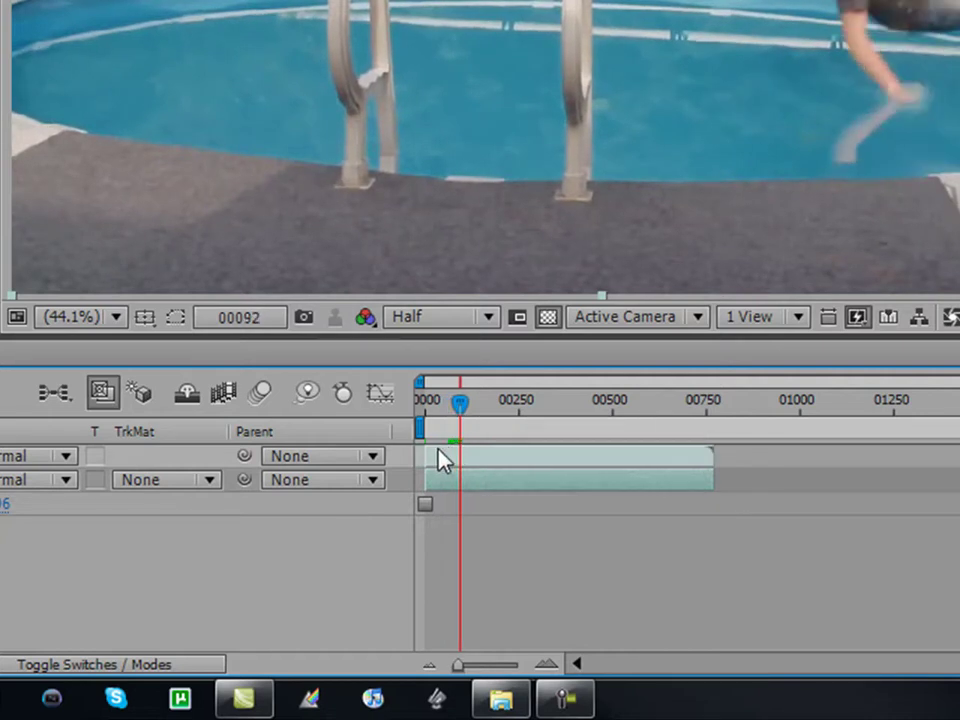
pyautogui.moveTo(424, 455); pyautogui.dragTo(459, 456)
pyautogui.moveTo(461, 405)
pyautogui.mouseDown()
pyautogui.moveTo(435, 410)
pyautogui.moveTo(482, 418)
pyautogui.moveTo(451, 416)
pyautogui.moveTo(466, 414)
pyautogui.mouseUp()
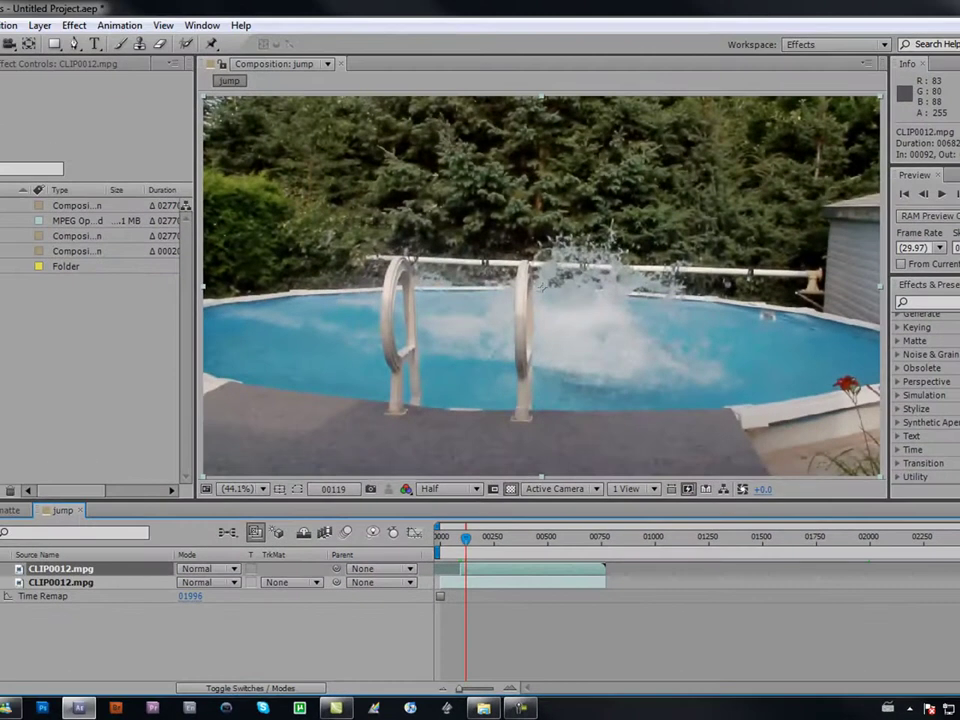
# Create a 20-frame HDTV 1080, 29.97 fps composition named Matte.
pyautogui.hotkey('ctrl', 'n')
pyautogui.write('Matte')
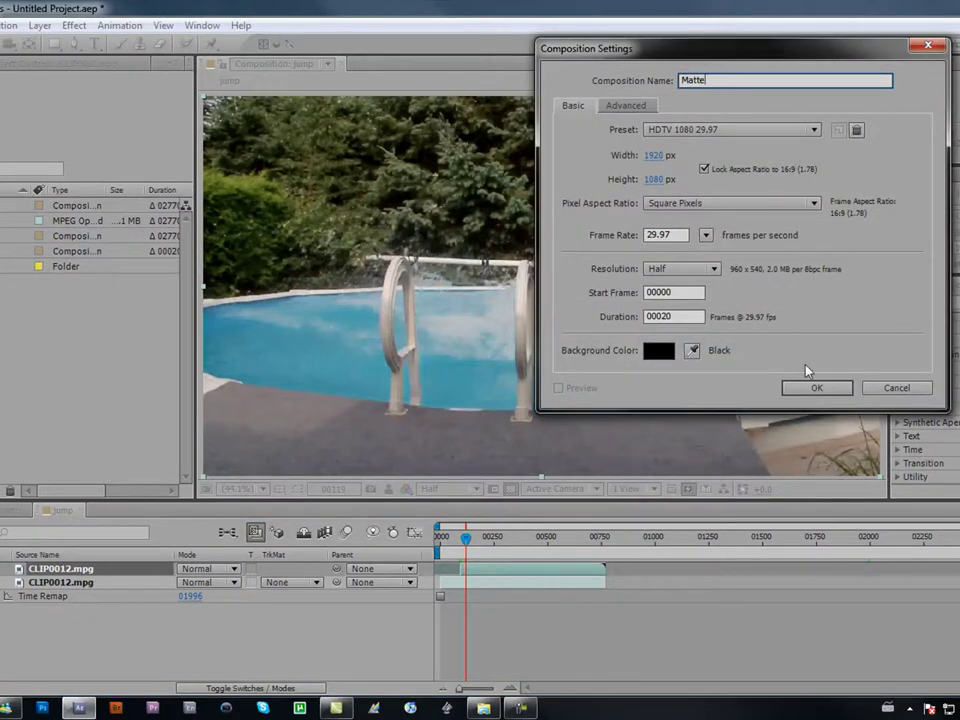
pyautogui.click(817, 388)
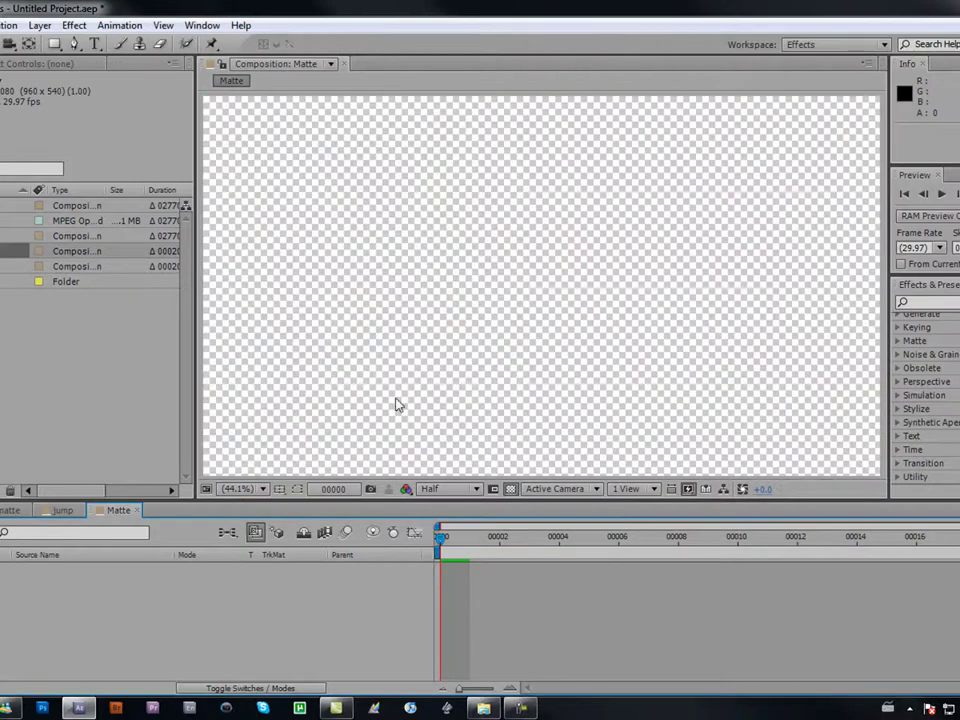
# Bring up the New Solid settings from the empty Matte timeline.
pyautogui.rightClick(86, 602)
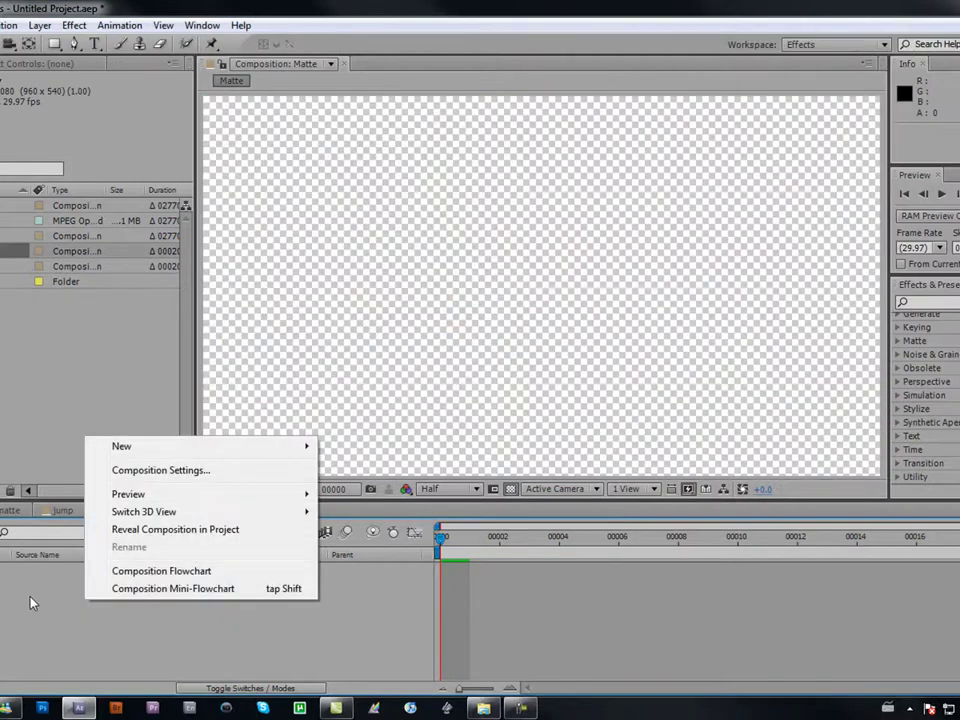
pyautogui.moveTo(129, 446)
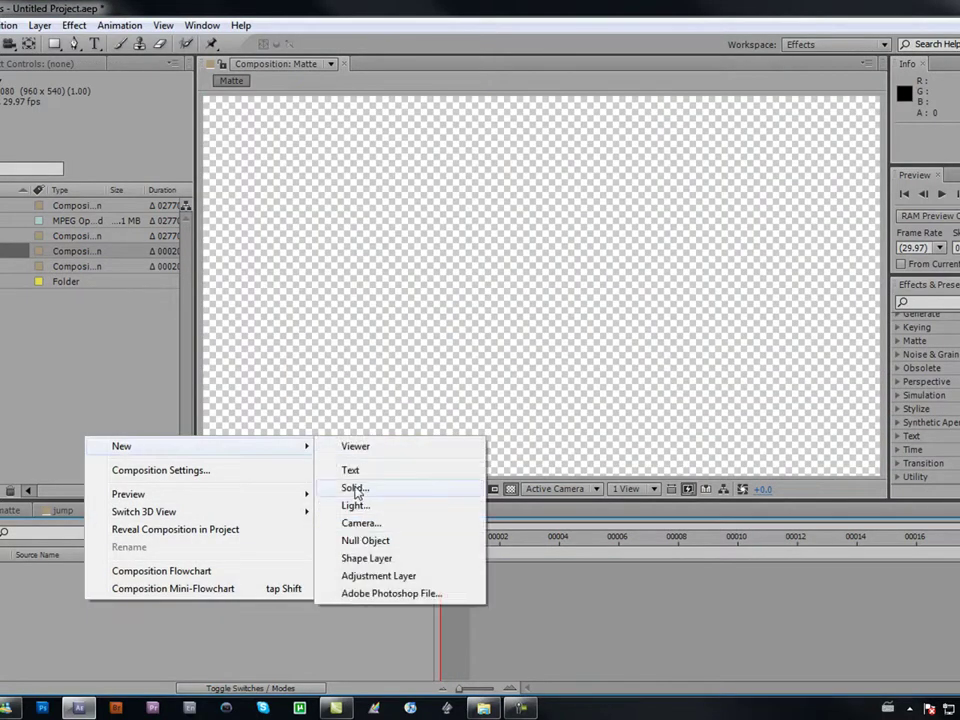
pyautogui.click(355, 487)
# Confirm the black solid so it is added to the Matte comp.
pyautogui.click(292, 418)
pyautogui.scroll(-2, 480, 328)
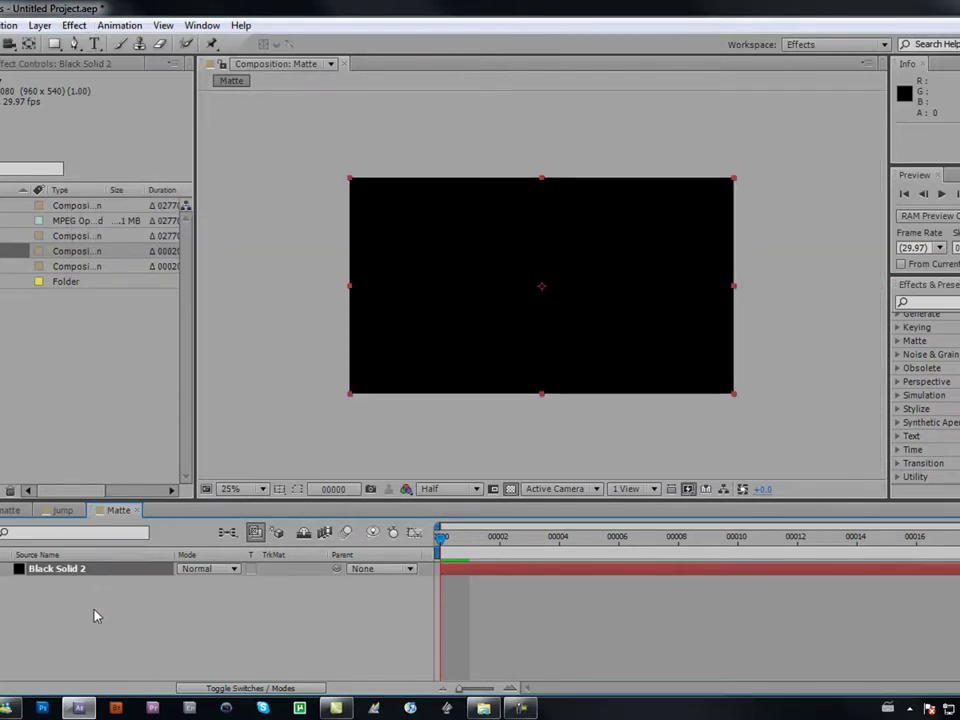
pyautogui.click(40, 25)
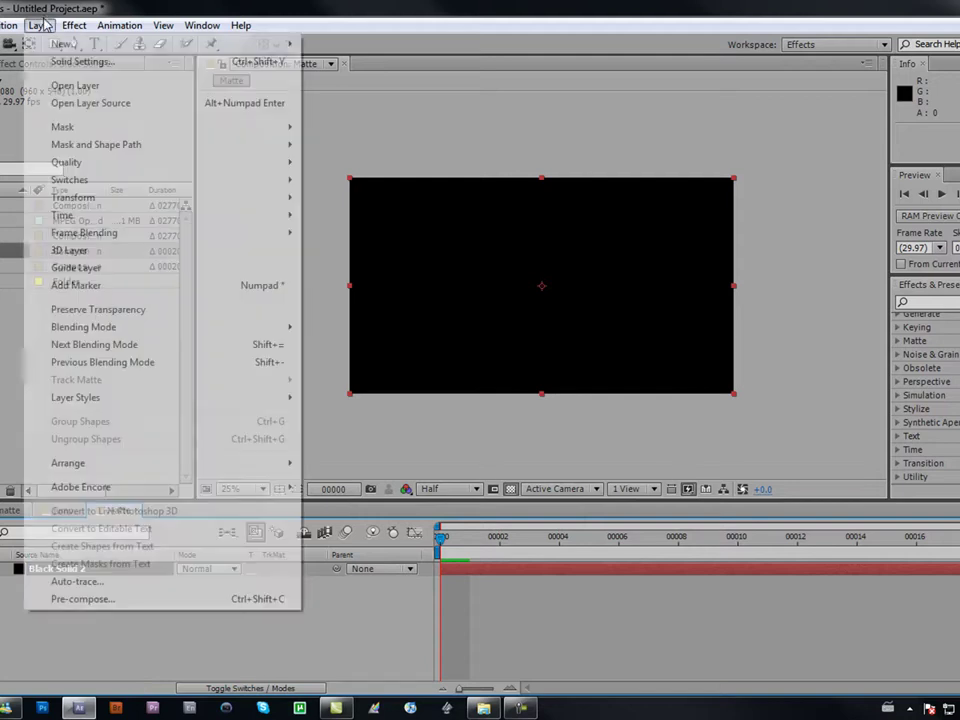
pyautogui.moveTo(60, 44)
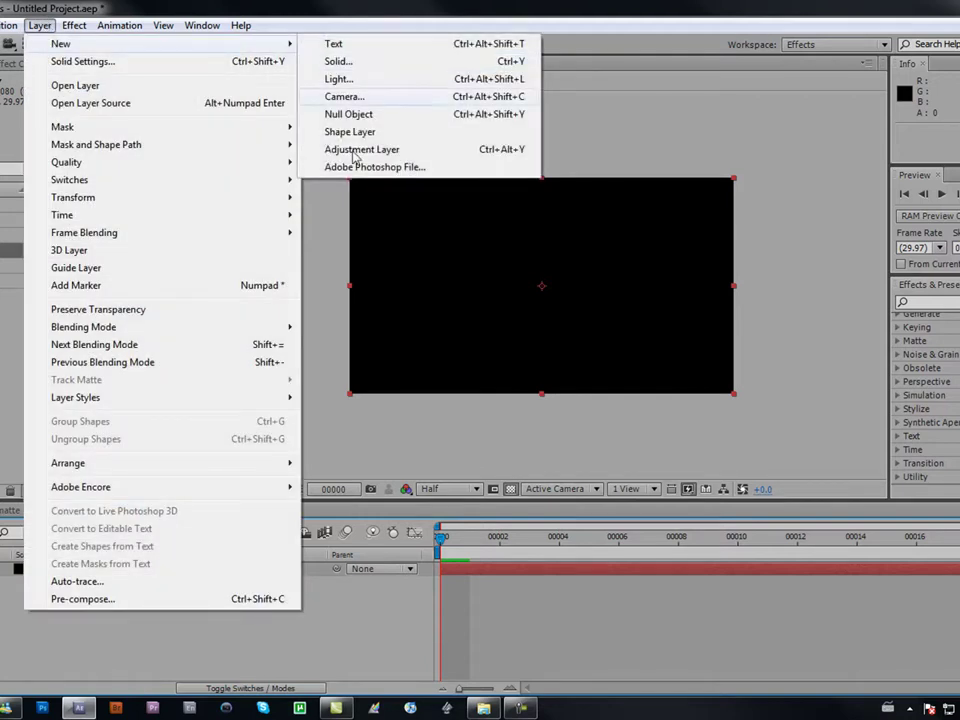
pyautogui.click(131, 630)
pyautogui.rightClick(103, 620)
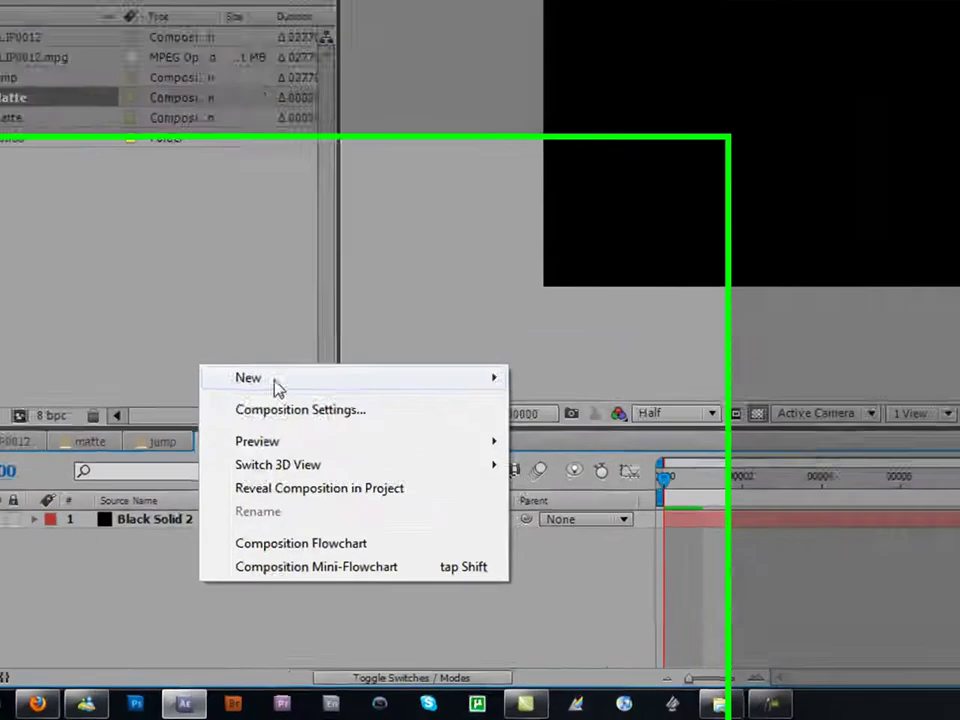
pyautogui.moveTo(187, 468)
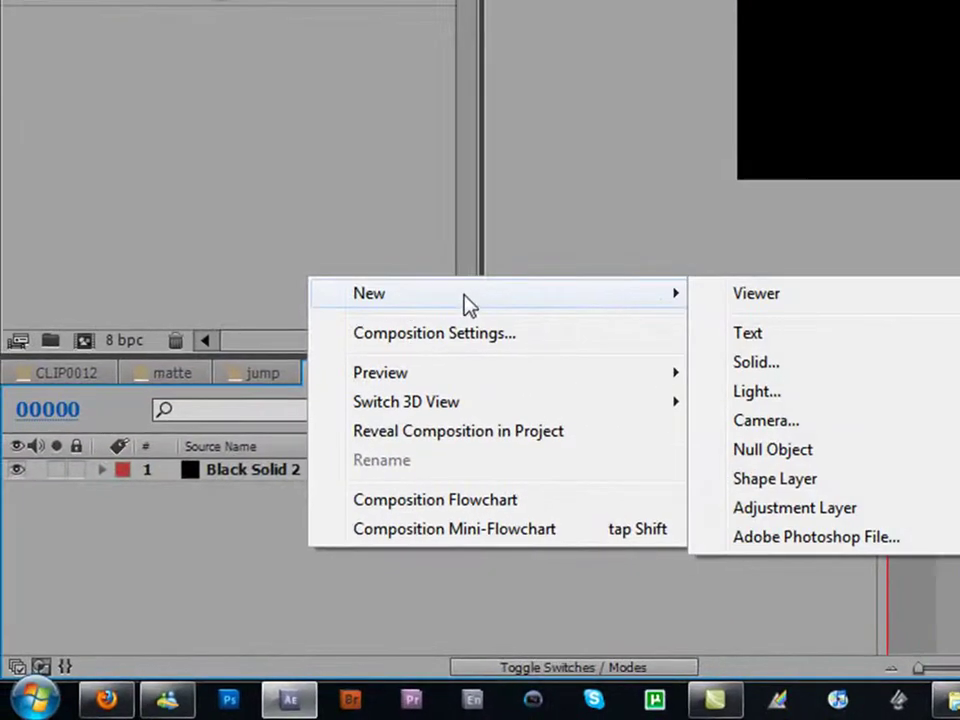
pyautogui.click(775, 362)
# Rename the Black Solid 2 layer to distort.
pyautogui.click(281, 472)
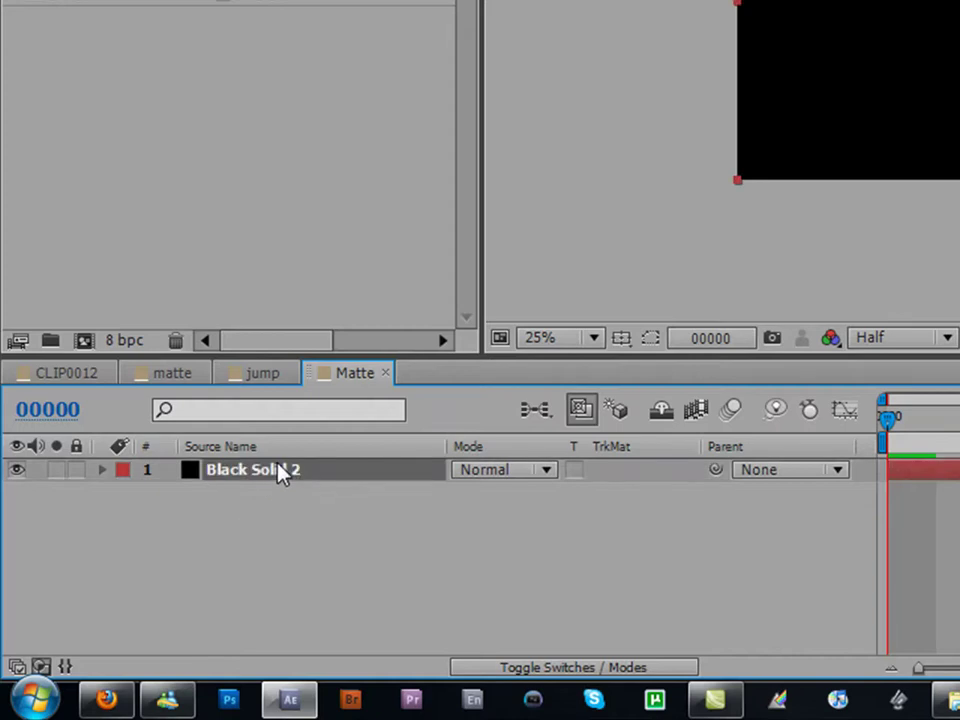
pyautogui.press('Return')
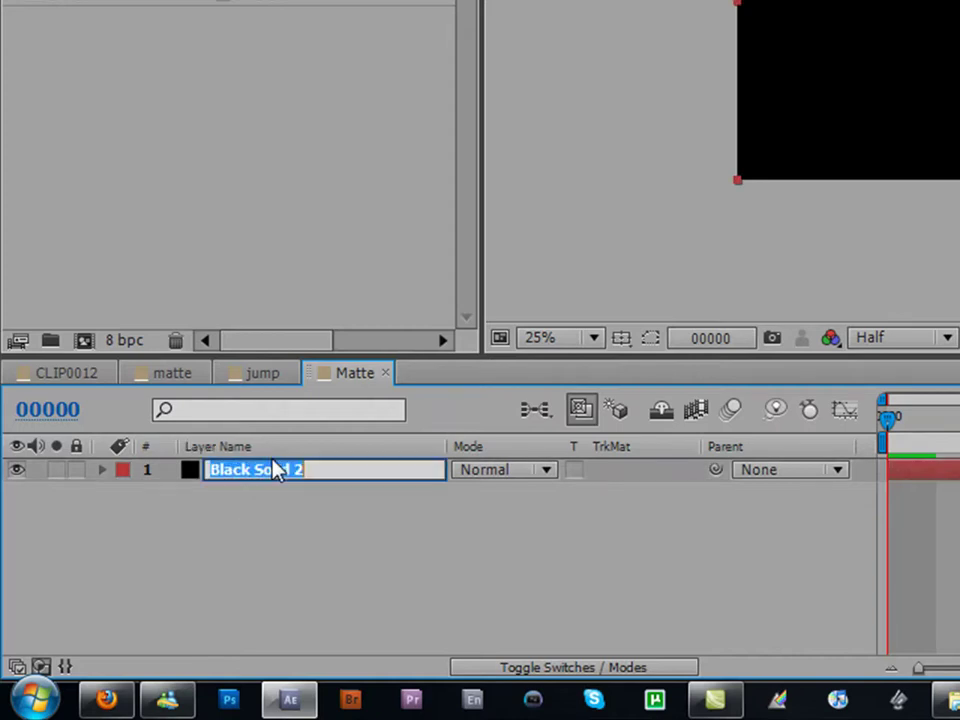
pyautogui.write('distort')
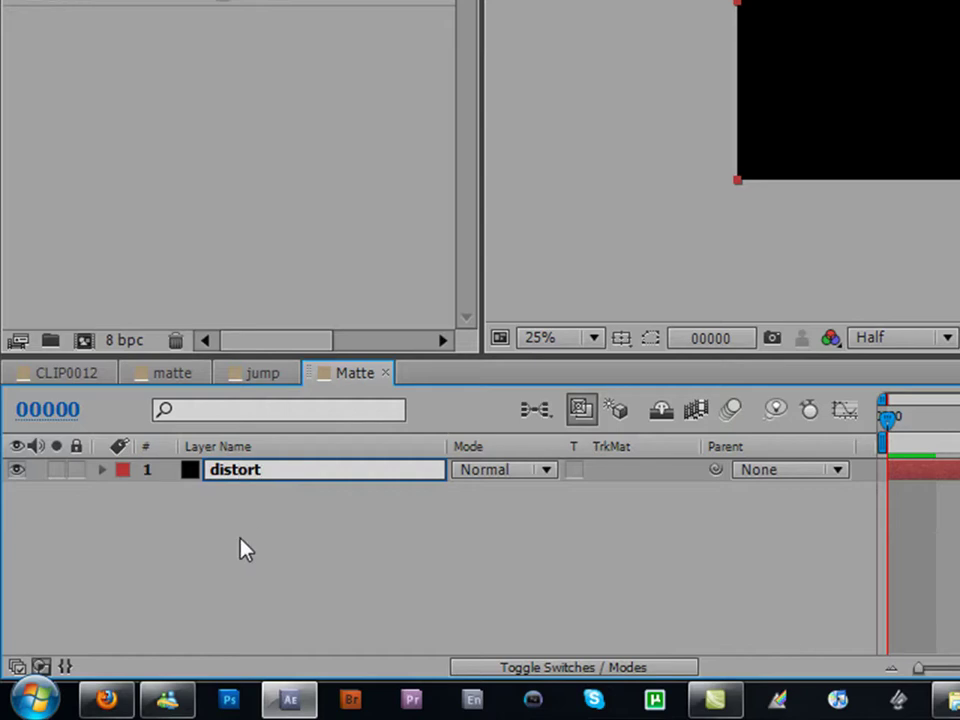
pyautogui.rightClick(236, 555)
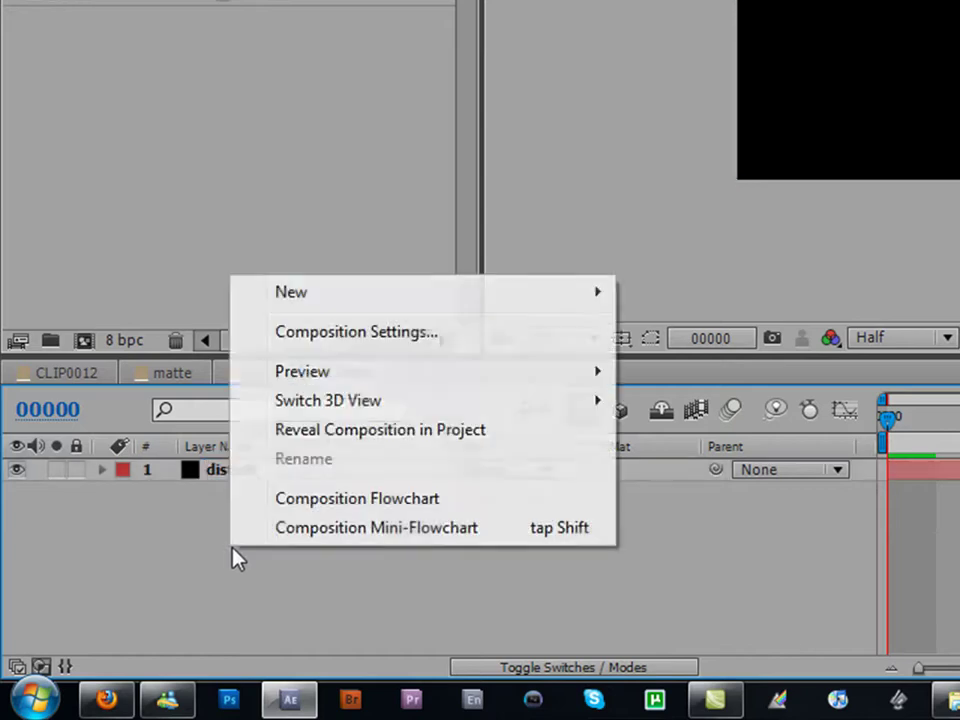
pyautogui.click(196, 573)
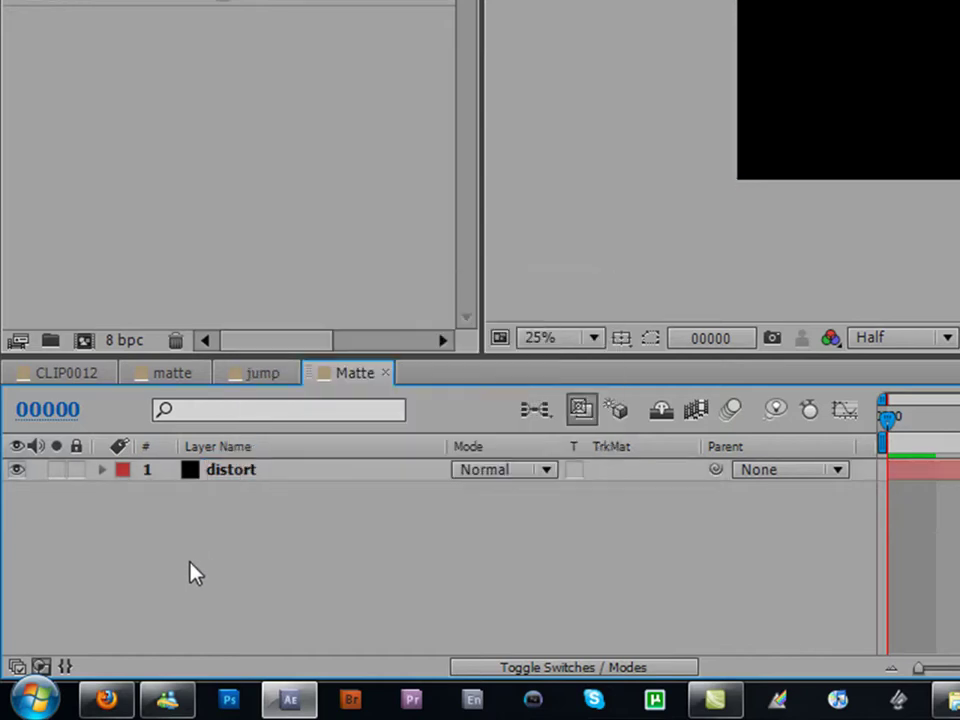
# Duplicate the distort layer, creating distort 2.
pyautogui.click(236, 480)
pyautogui.hotkey('ctrl', 'd')
pyautogui.click(231, 508)
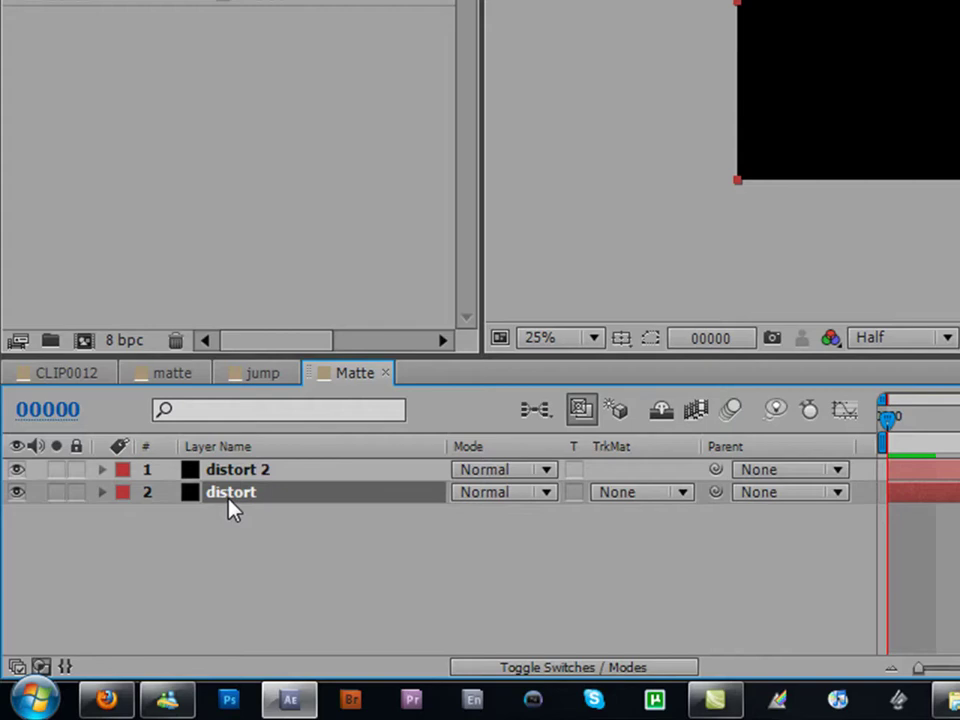
# Move distort above distort 2, then rename distort 2 to BG.
pyautogui.moveTo(285, 491); pyautogui.dragTo(285, 467)
pyautogui.click(277, 495)
pyautogui.press('Return')
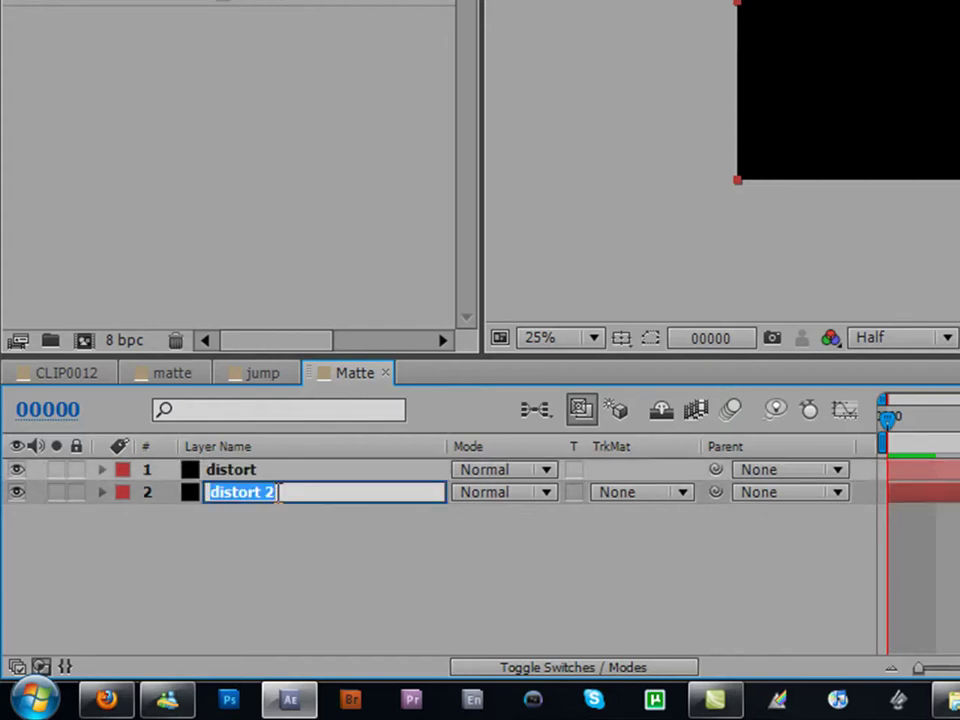
pyautogui.write('BG')
pyautogui.click(290, 590)
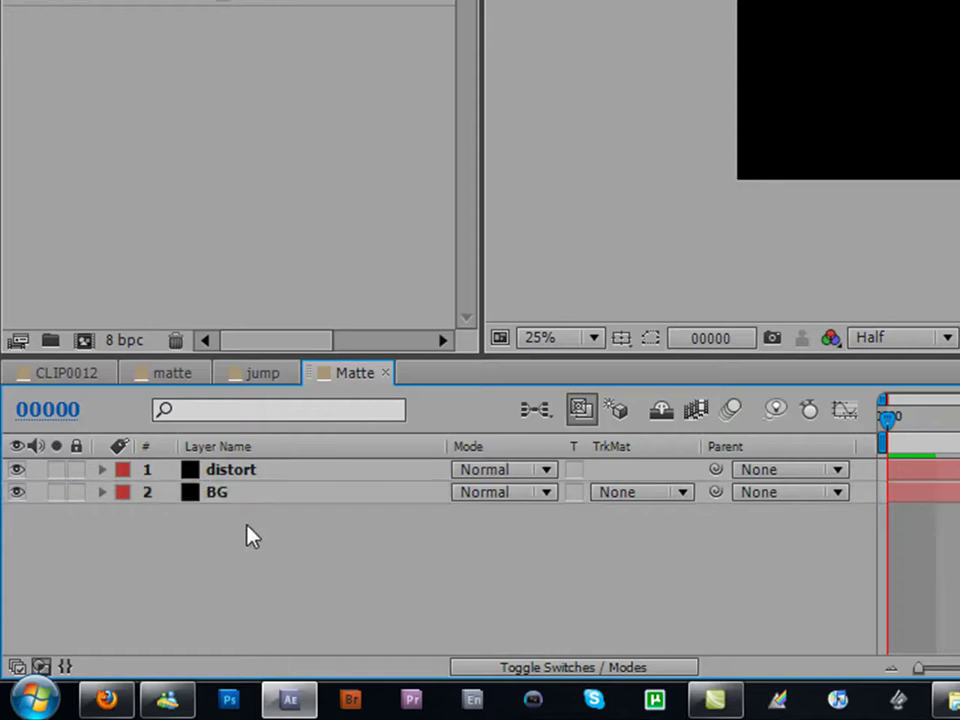
pyautogui.click(218, 487)
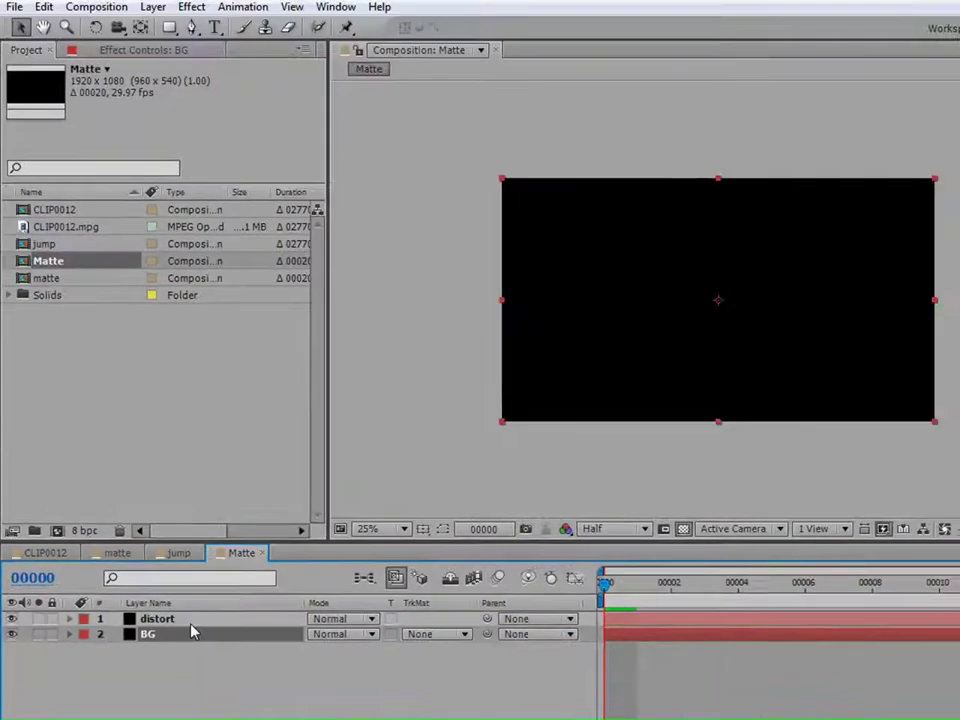
# Apply Transition > CC Radial ScaleWipe to the distort layer.
pyautogui.click(273, 472)
pyautogui.click(148, 65)
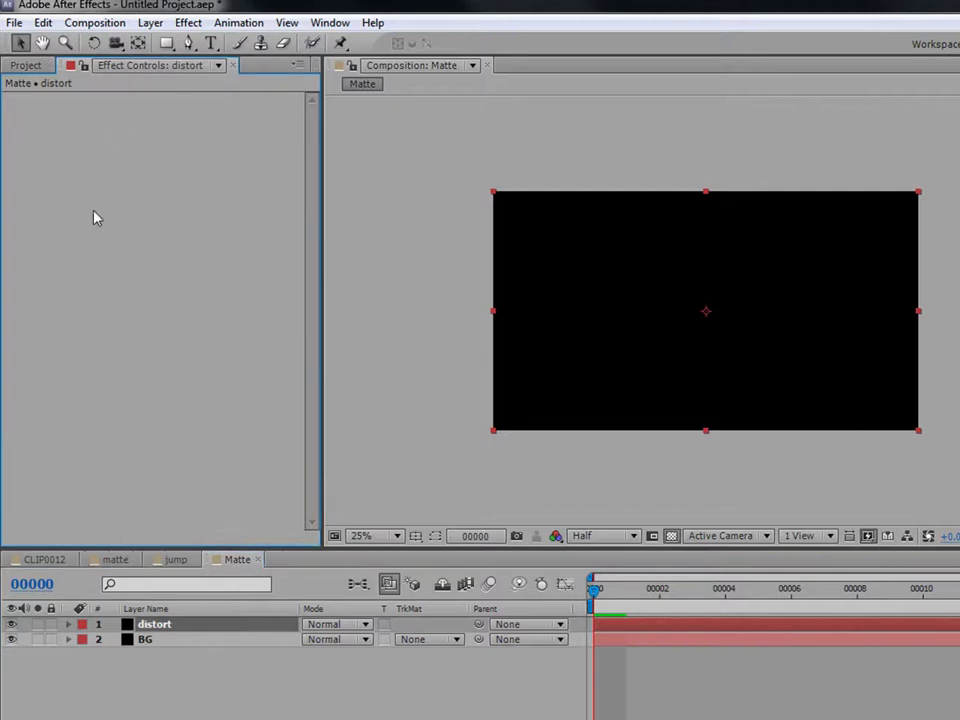
pyautogui.rightClick(93, 224)
pyautogui.moveTo(157, 594)
pyautogui.moveTo(140, 669)
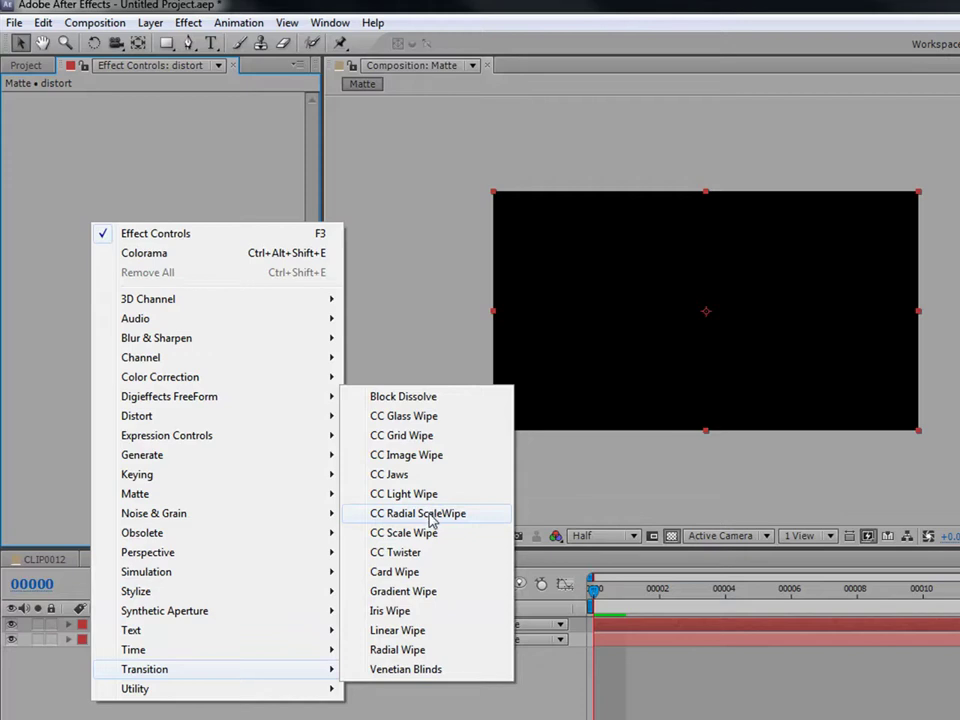
pyautogui.click(418, 513)
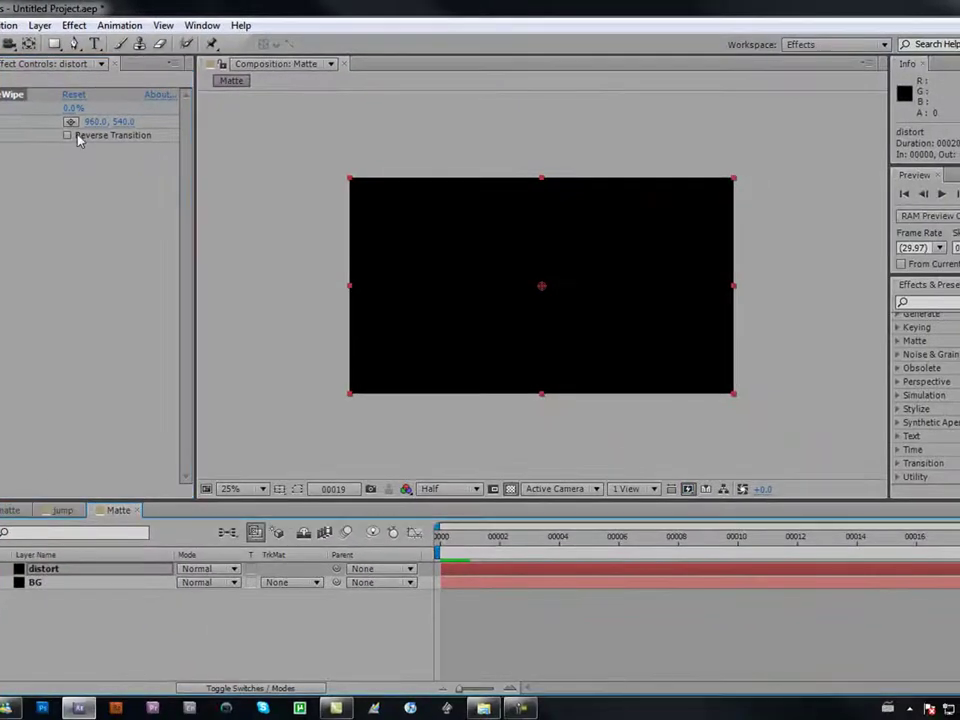
# Scrub Completion and the timeline to preview the circular wipe growing.
pyautogui.moveTo(70, 108); pyautogui.dragTo(78, 107)
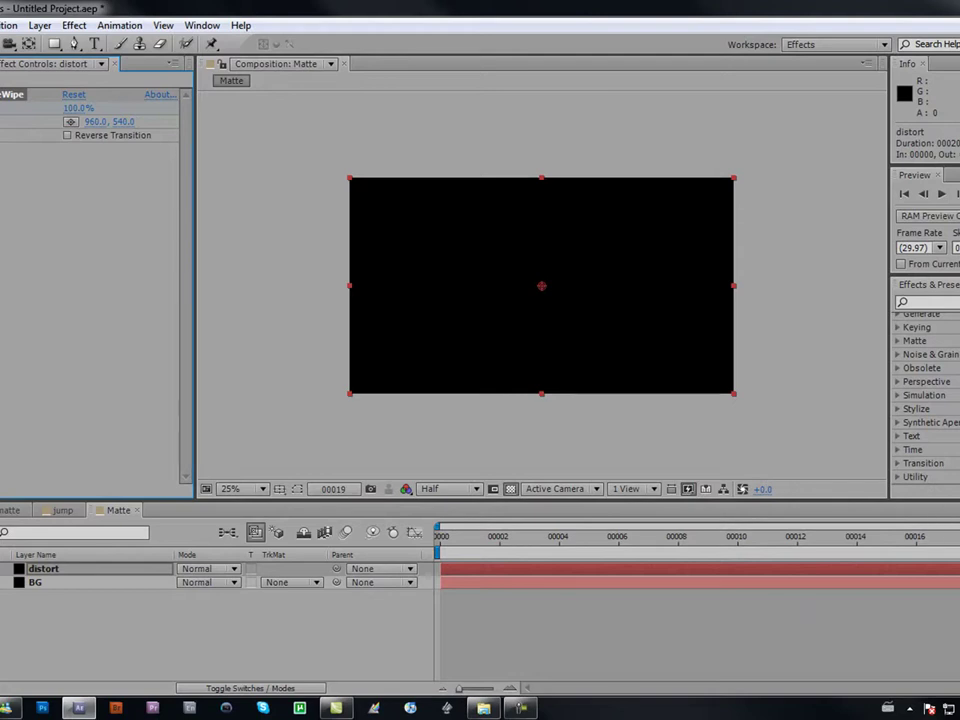
pyautogui.moveTo(860, 536); pyautogui.dragTo(440, 536)
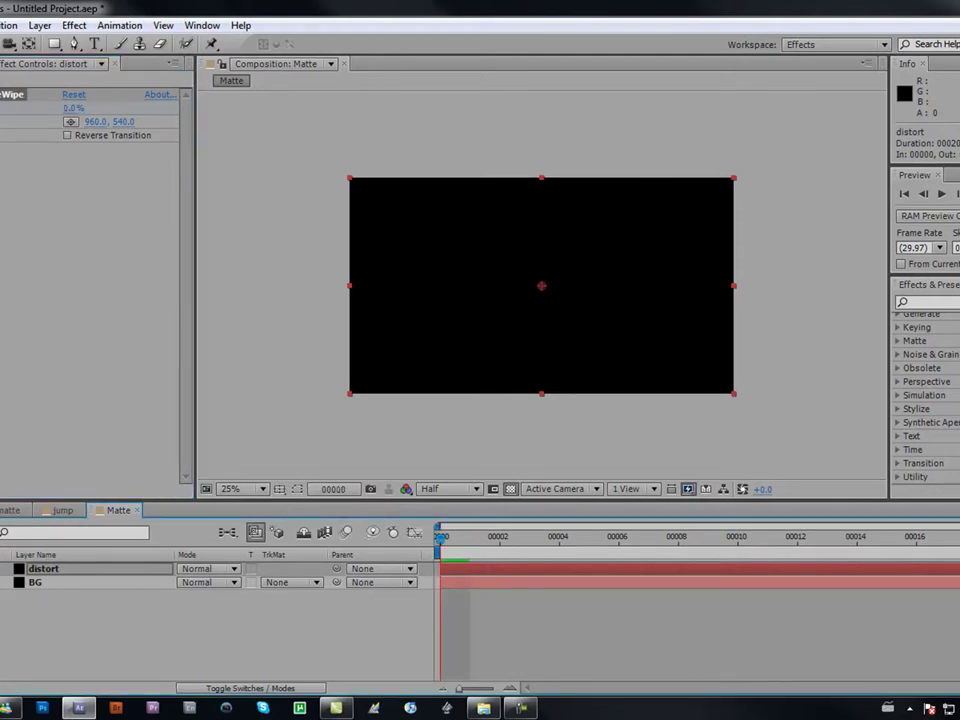
pyautogui.hotkey('ctrl', 'shift', 'a')
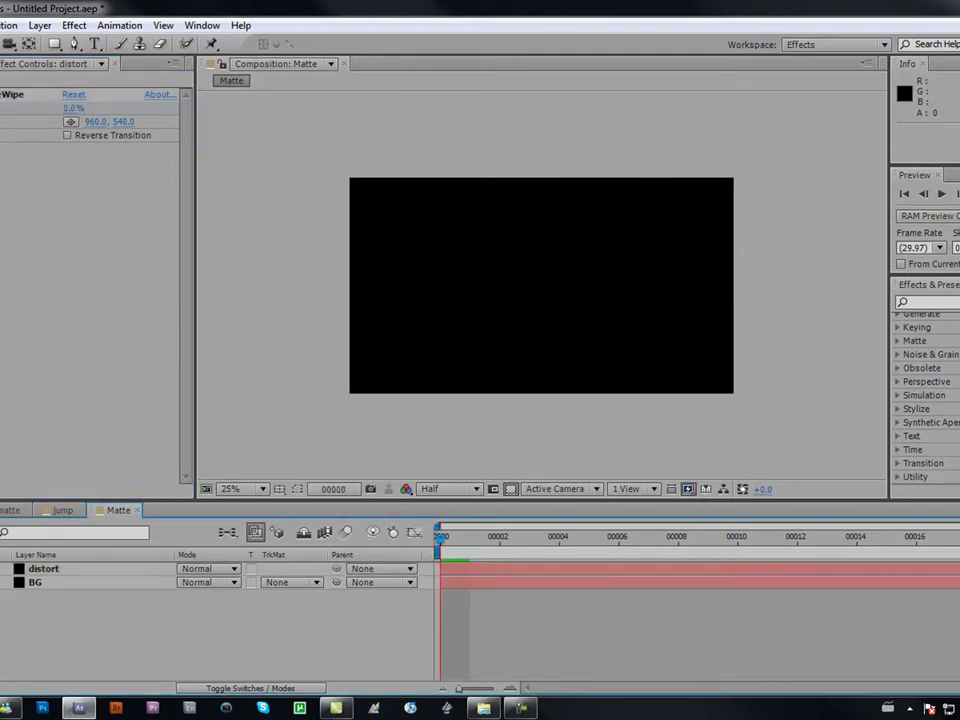
pyautogui.moveTo(440, 536); pyautogui.dragTo(677, 545)
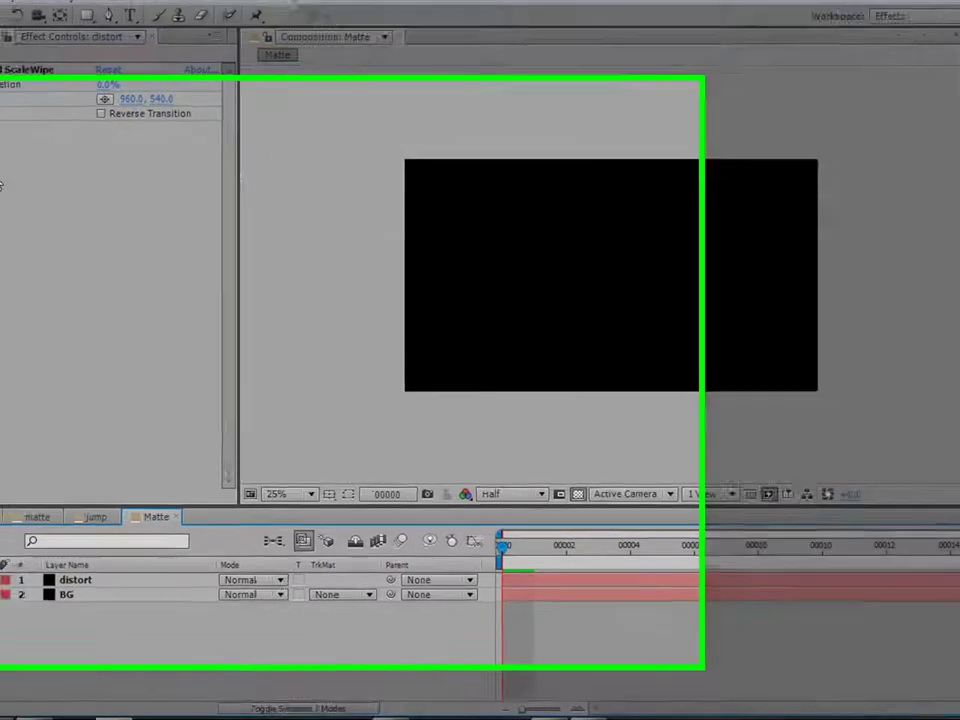
pyautogui.rightClick(4, 176)
pyautogui.click(2, 80)
pyautogui.click(200, 620)
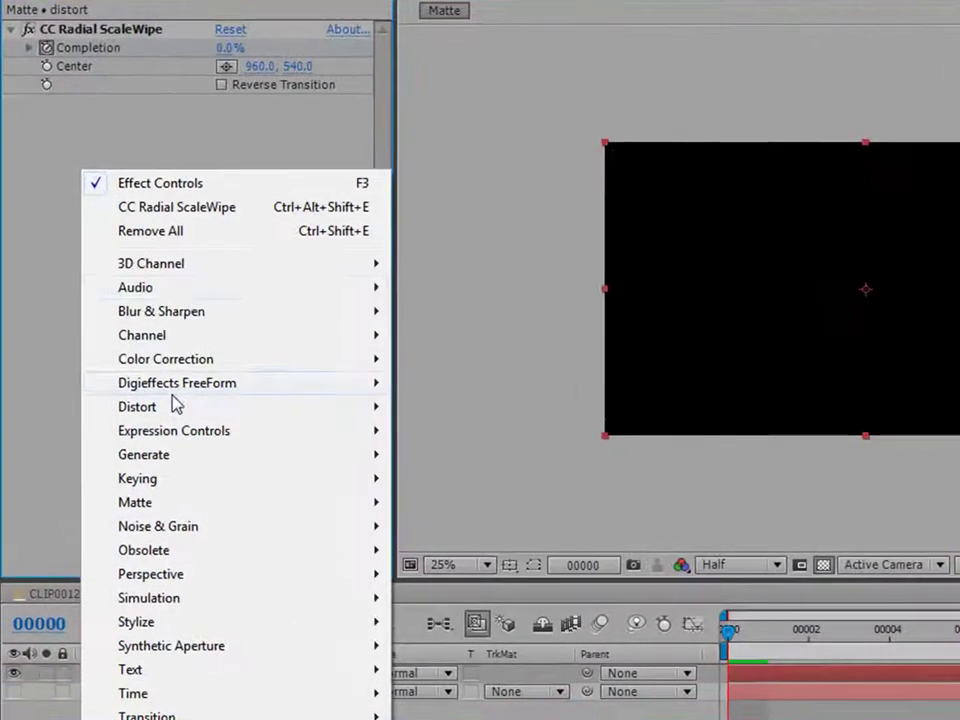
pyautogui.click(12, 361)
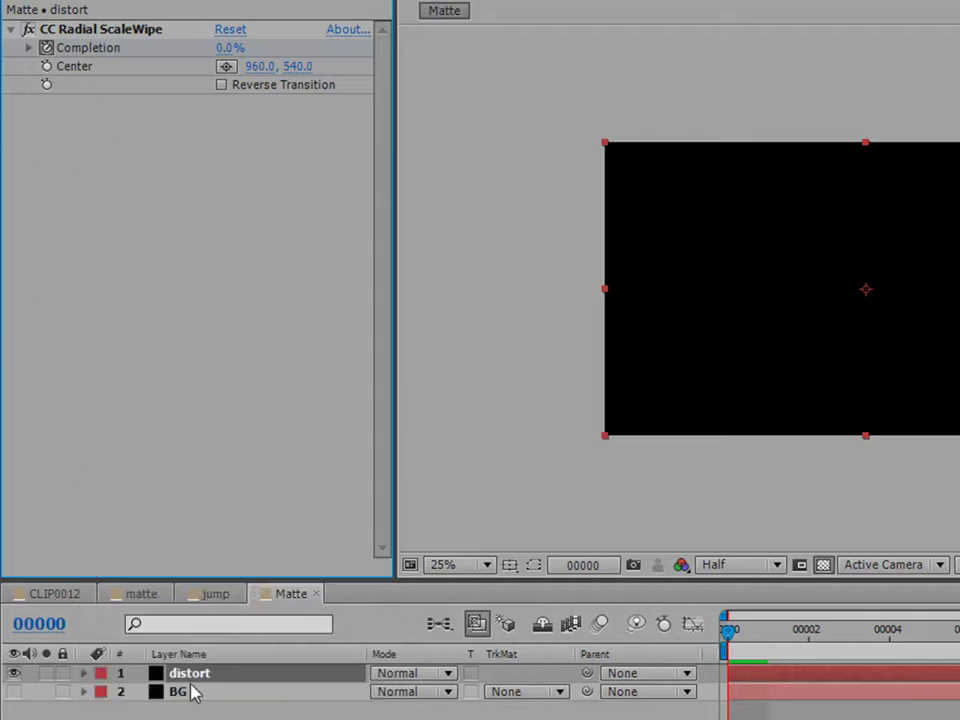
# Add Blur & Sharpen > Fast Blur to the distort layer.
pyautogui.rightClick(122, 72)
pyautogui.rightClick(40, 134)
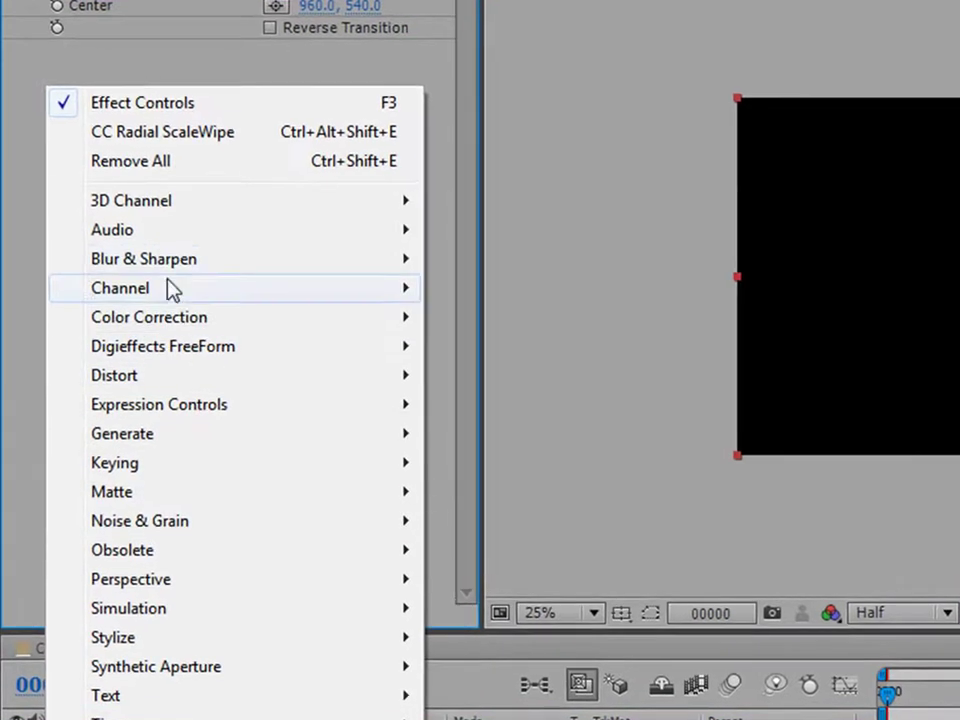
pyautogui.moveTo(399, 264)
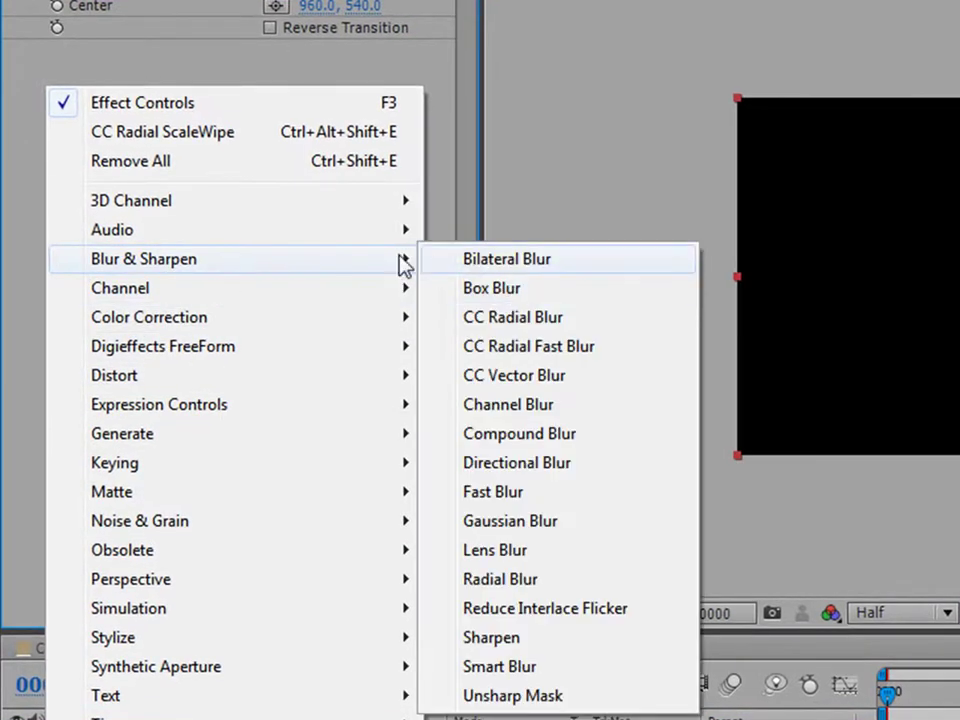
pyautogui.click(518, 494)
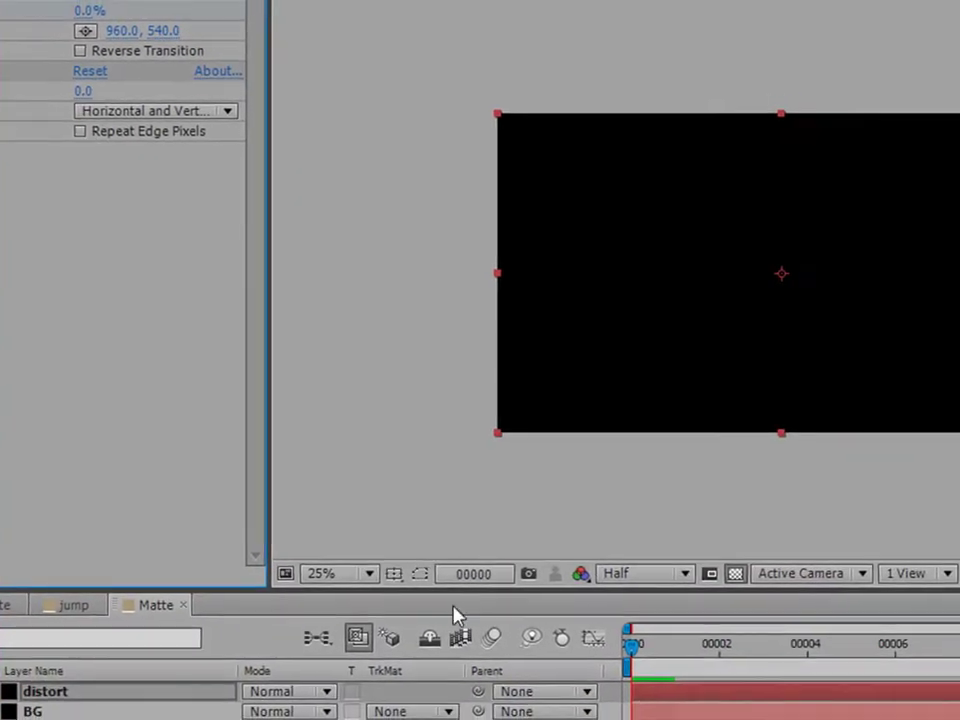
# Set Fast Blur Blurriness to 221 with Repeat Edge Pixels on, then preview.
pyautogui.moveTo(632, 655); pyautogui.dragTo(939, 690)
pyautogui.moveTo(85, 94); pyautogui.dragTo(315, 134)
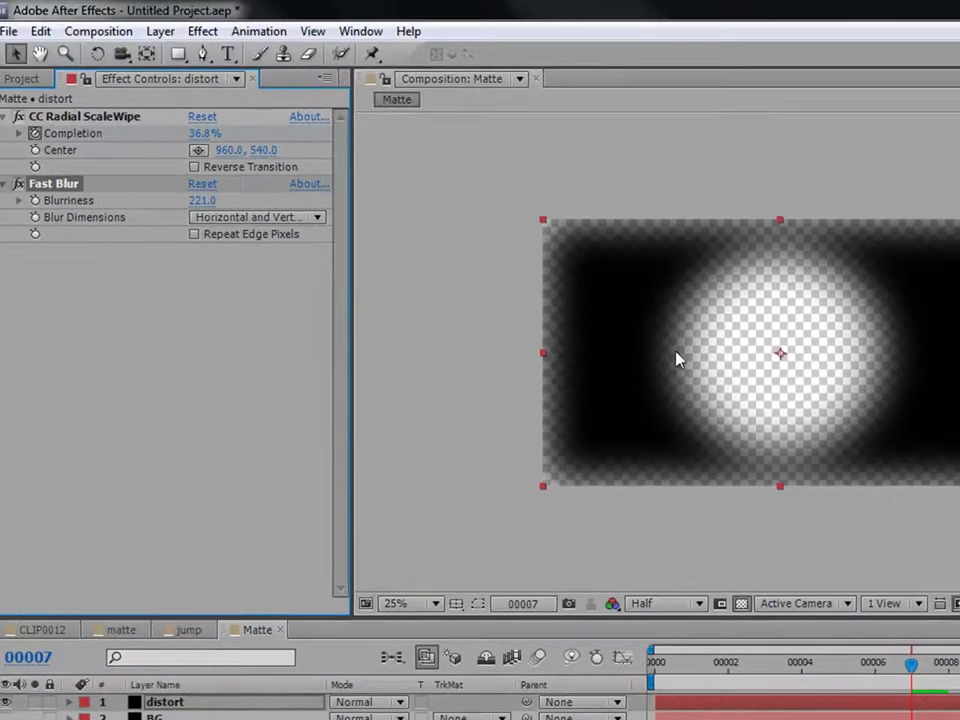
pyautogui.click(194, 235)
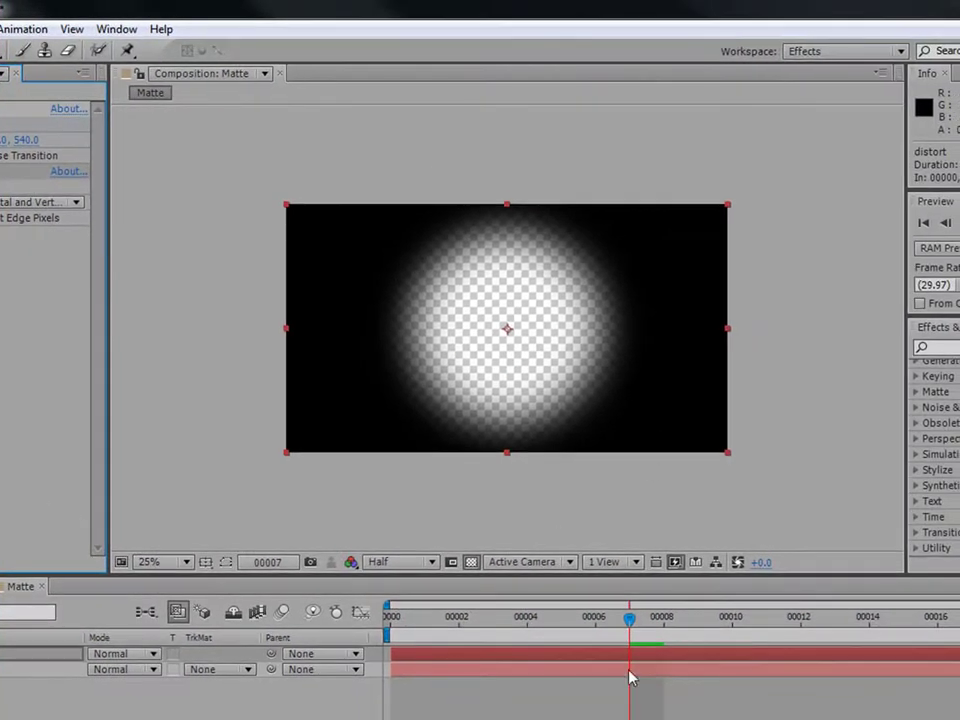
pyautogui.moveTo(693, 645); pyautogui.dragTo(390, 645)
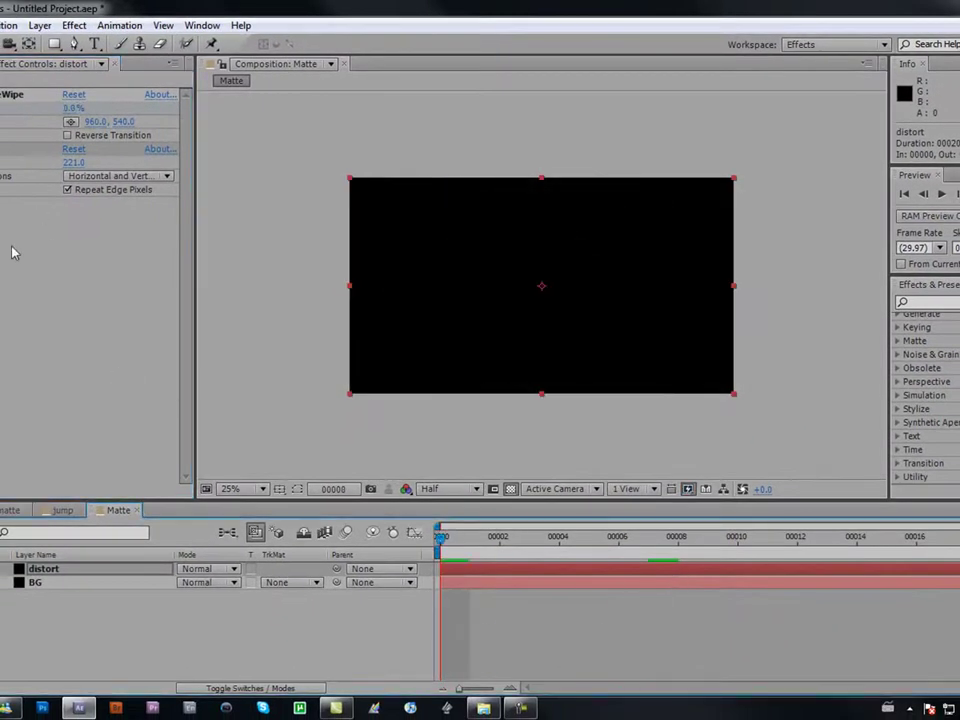
pyautogui.rightClick(13, 253)
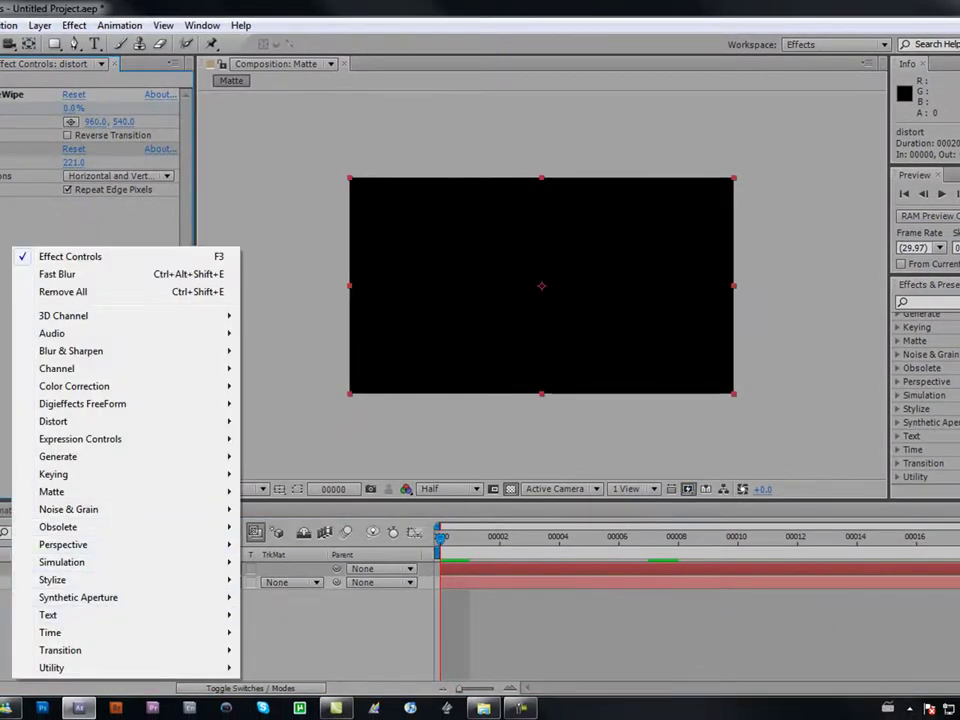
pyautogui.press('Escape')
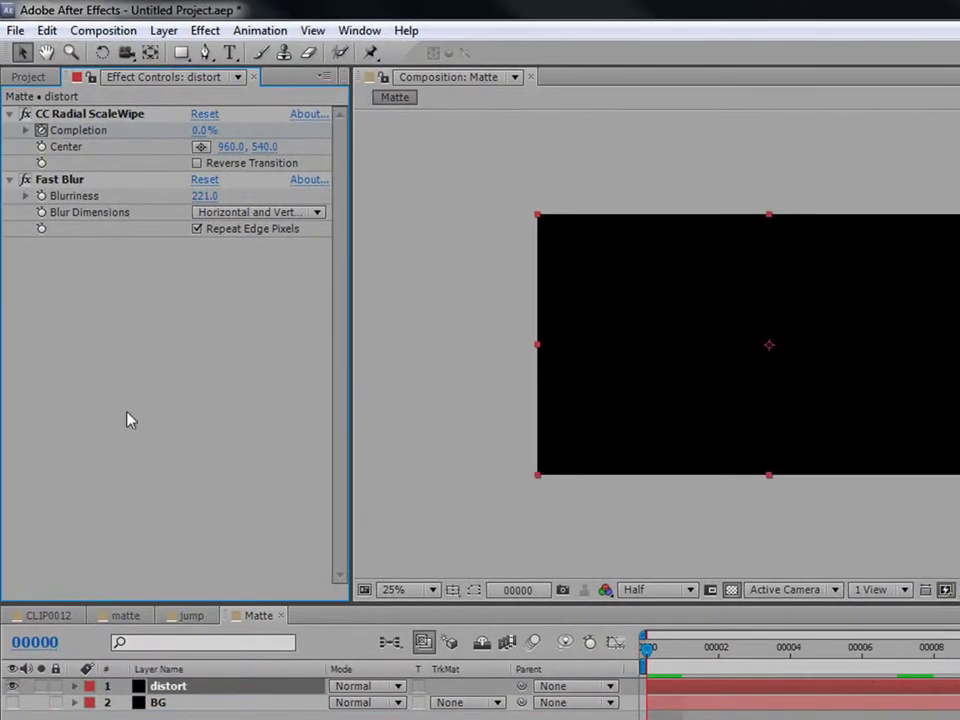
# Add Color Correction > Colorama to distort, taking Input Phase from Alpha.
pyautogui.rightClick(115, 320)
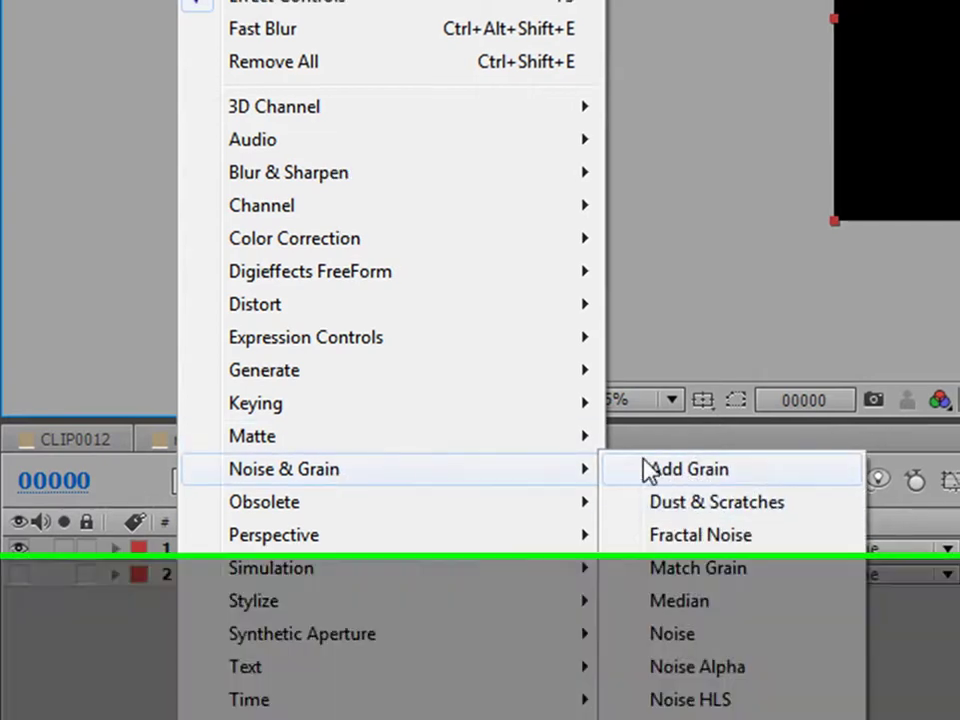
pyautogui.moveTo(430, 447)
pyautogui.moveTo(355, 388)
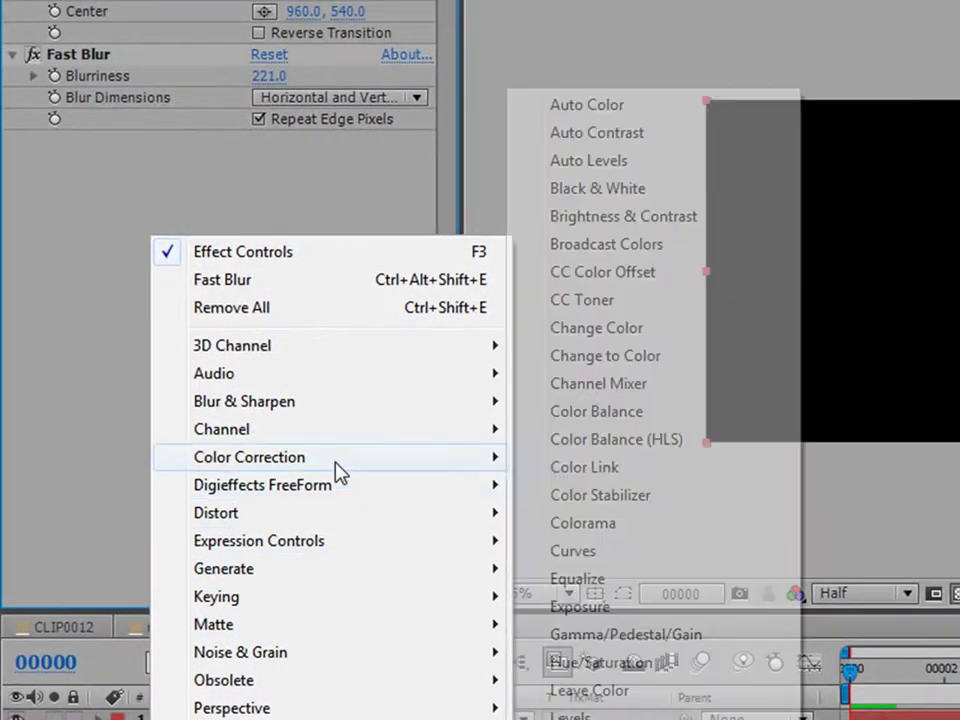
pyautogui.click(592, 526)
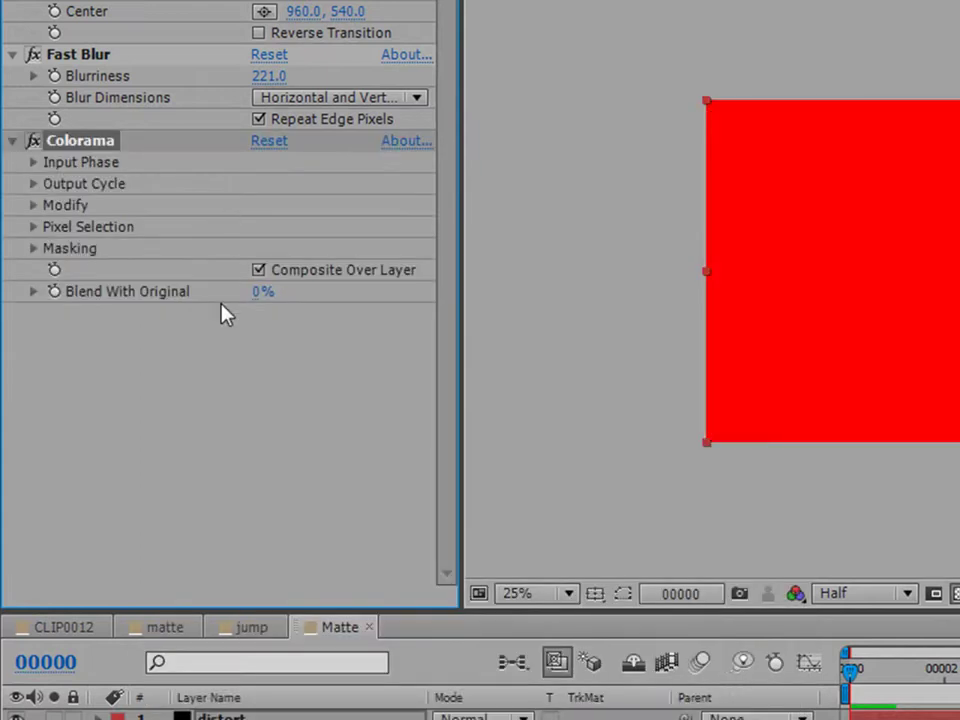
pyautogui.click(32, 162)
pyautogui.click(305, 185)
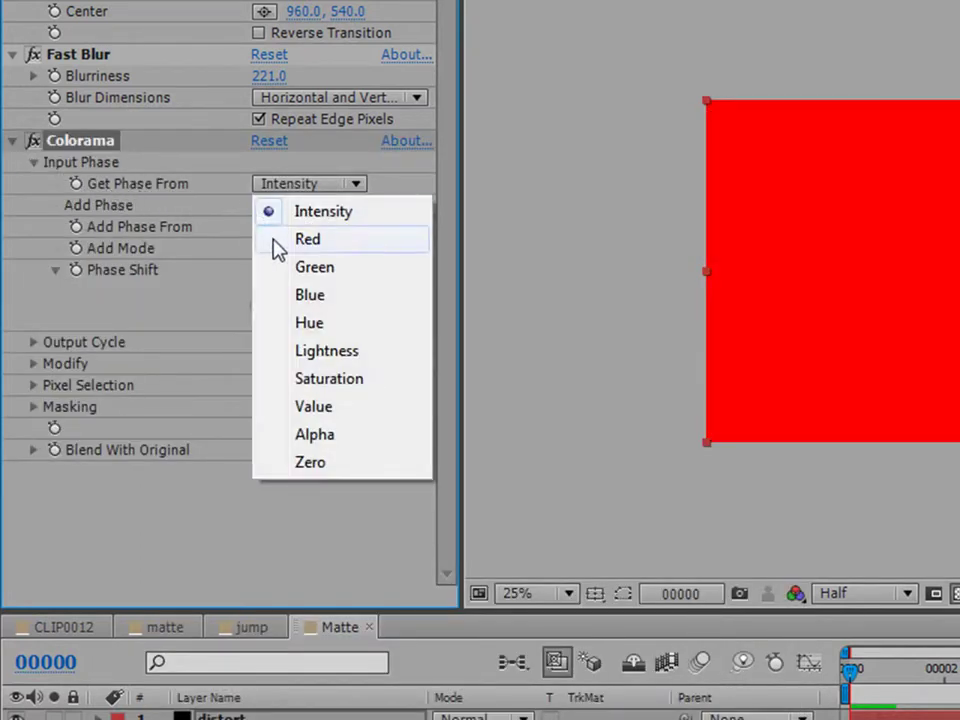
pyautogui.click(304, 436)
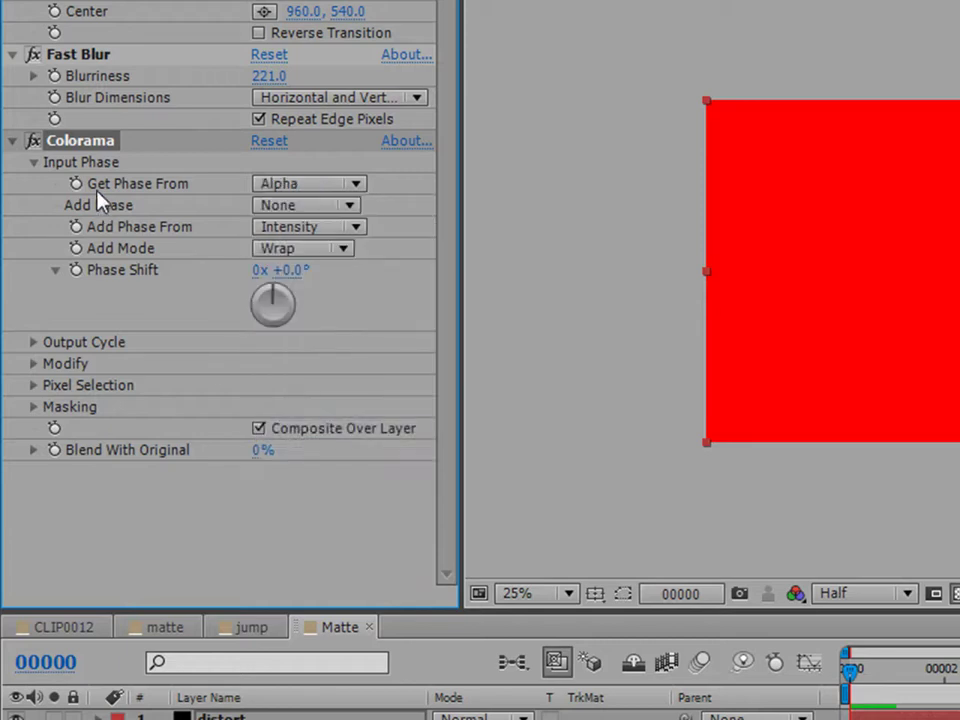
pyautogui.click(33, 163)
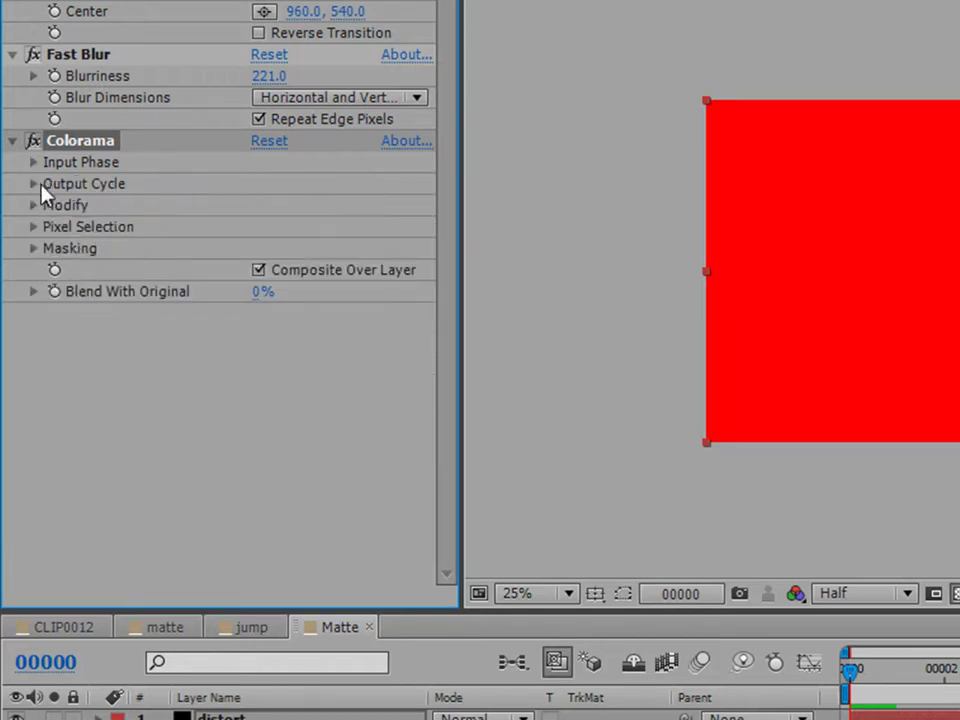
# Set the Colorama Output Cycle palette to Ramp Grey with Change Empty Pixels, then preview.
pyautogui.click(33, 184)
pyautogui.click(330, 206)
pyautogui.click(362, 198)
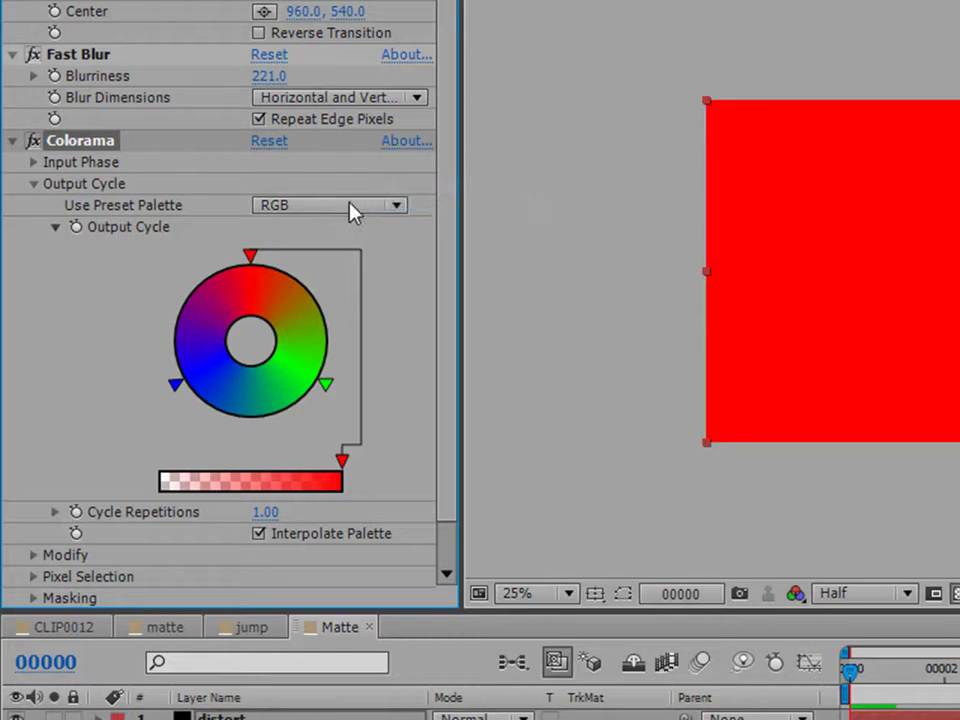
pyautogui.click(350, 204)
pyautogui.click(380, 167)
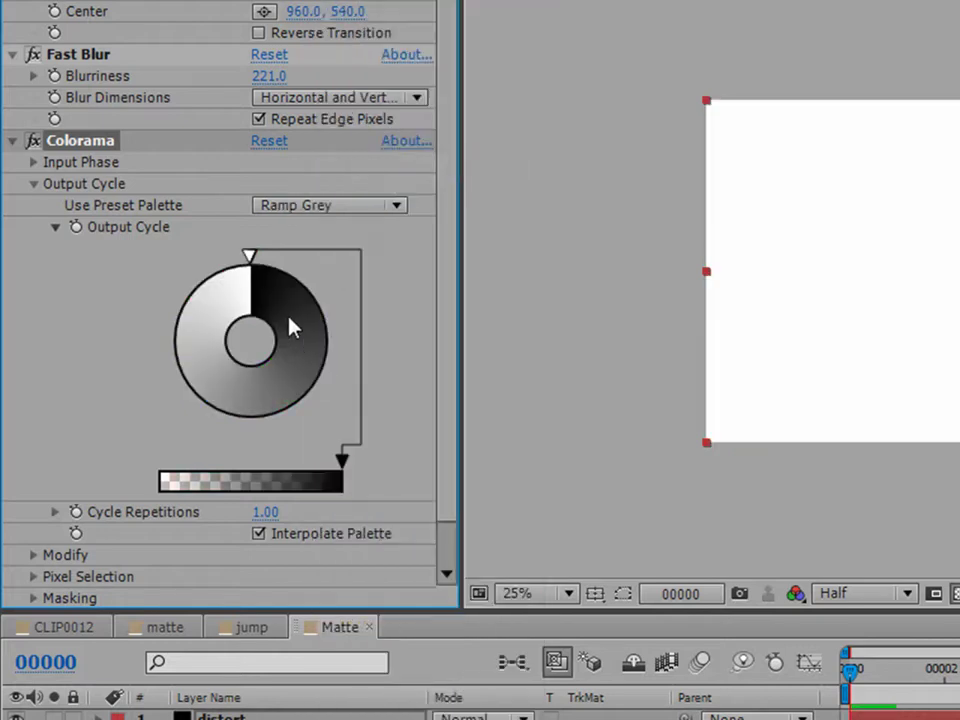
pyautogui.click(34, 184)
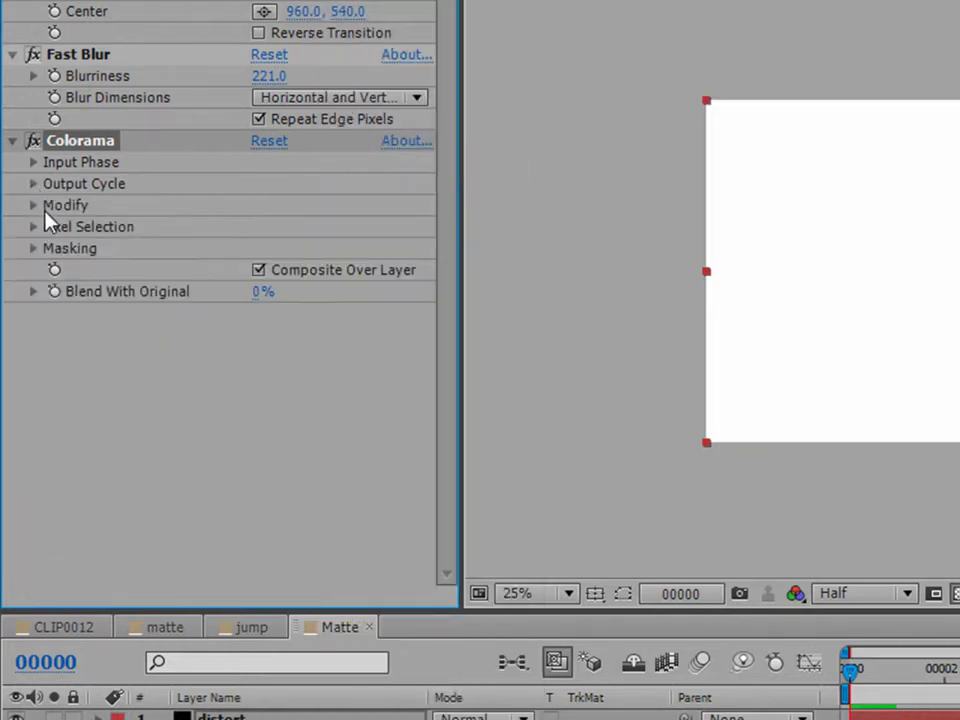
pyautogui.click(34, 205)
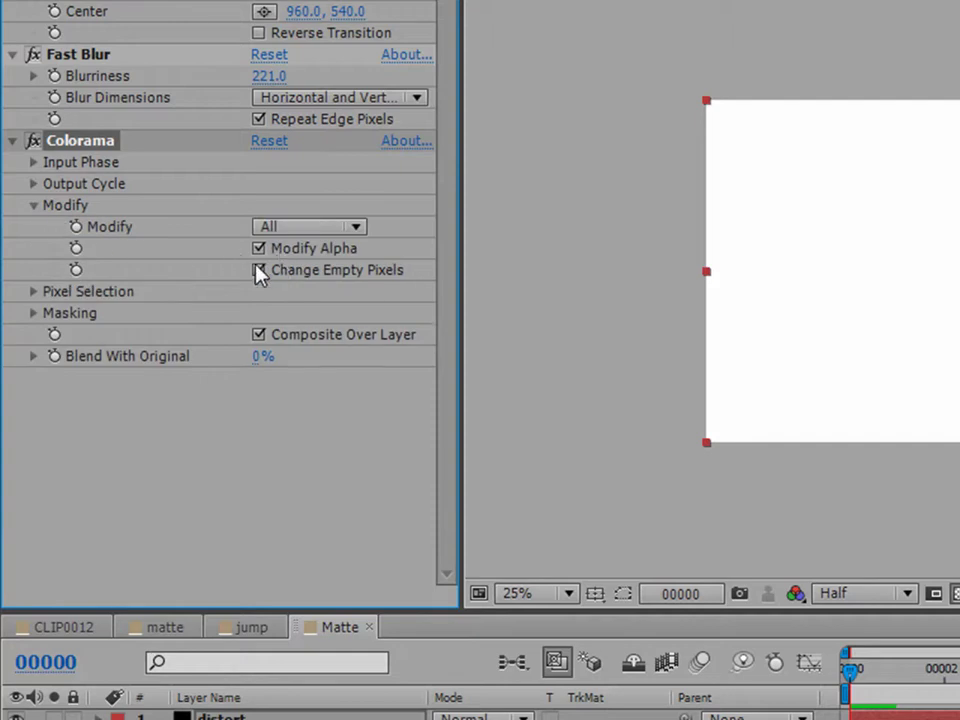
pyautogui.moveTo(846, 676); pyautogui.dragTo(959, 705)
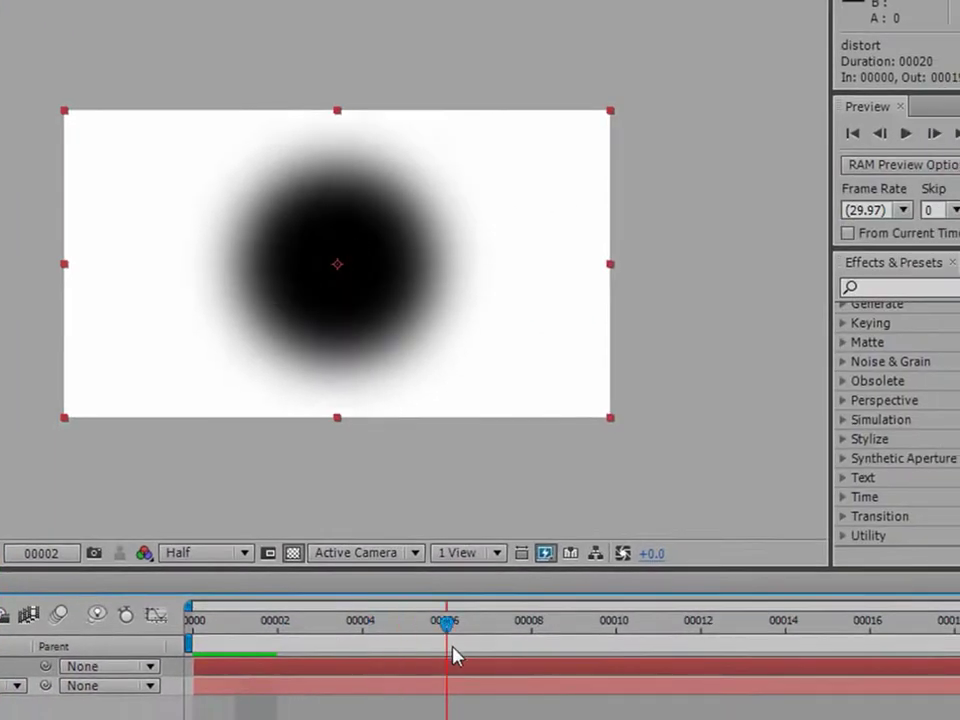
pyautogui.moveTo(455, 655); pyautogui.dragTo(707, 686)
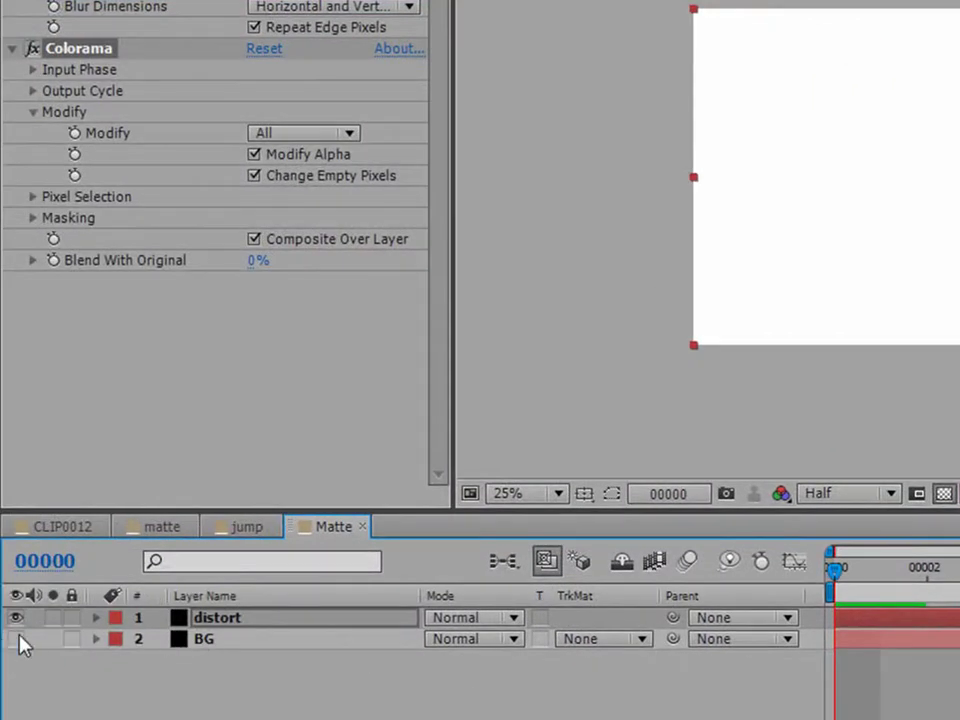
# Show BG, hide distort, and add Noise & Grain > Fractal Noise to BG.
pyautogui.click(17, 640)
pyautogui.click(16, 618)
pyautogui.click(240, 640)
pyautogui.rightClick(197, 222)
pyautogui.moveTo(300, 561)
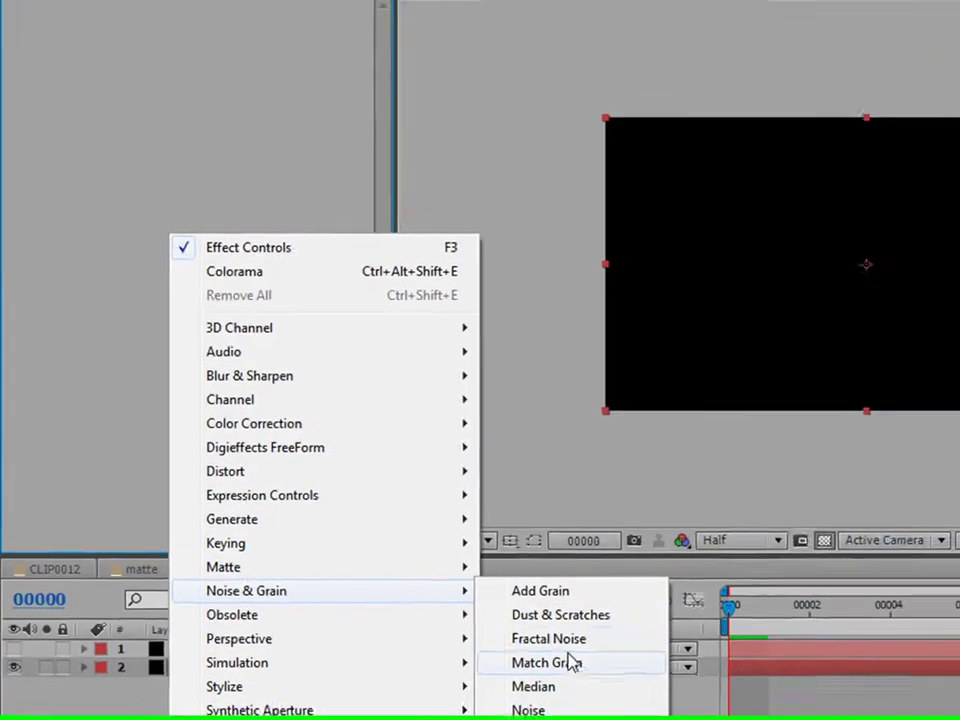
pyautogui.click(548, 638)
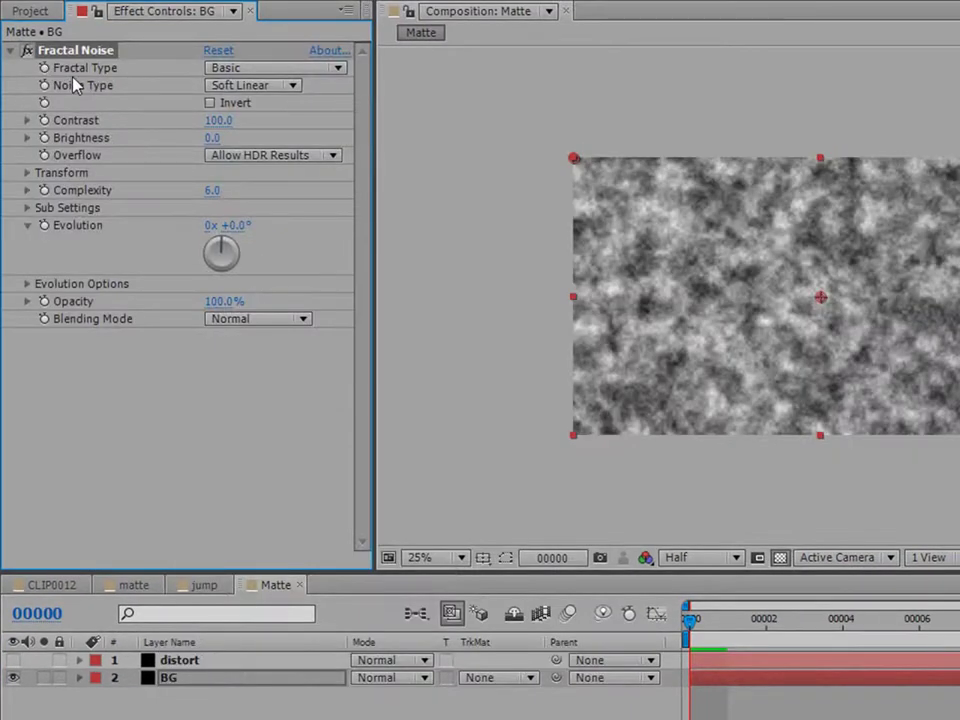
# Set Fractal Type to Swirly and keep Noise Type as Soft Linear.
pyautogui.click(242, 70)
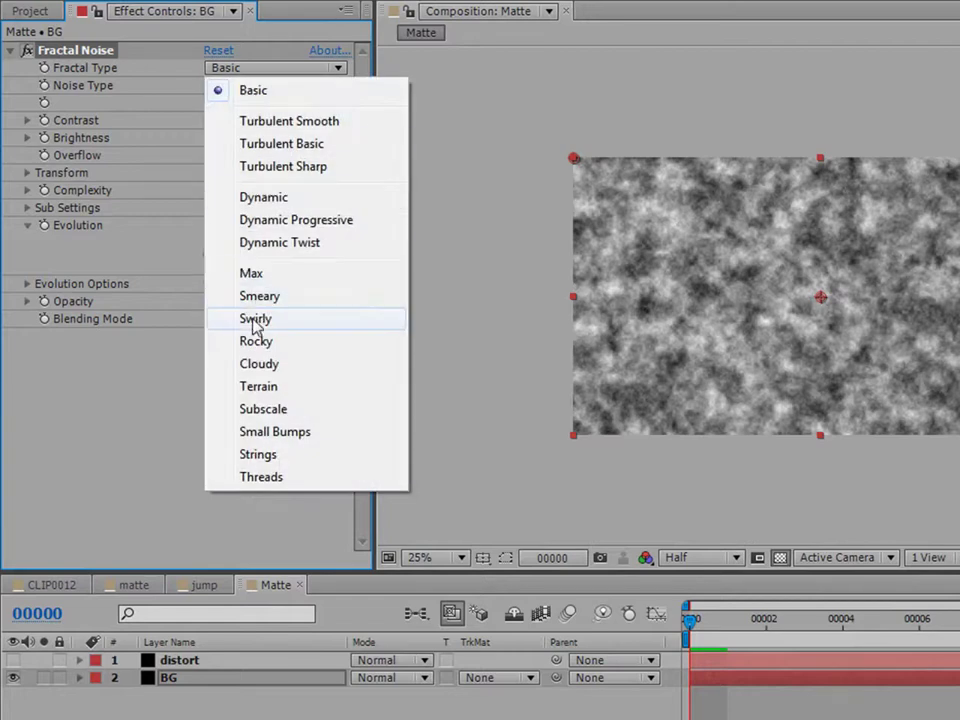
pyautogui.click(249, 318)
pyautogui.click(232, 86)
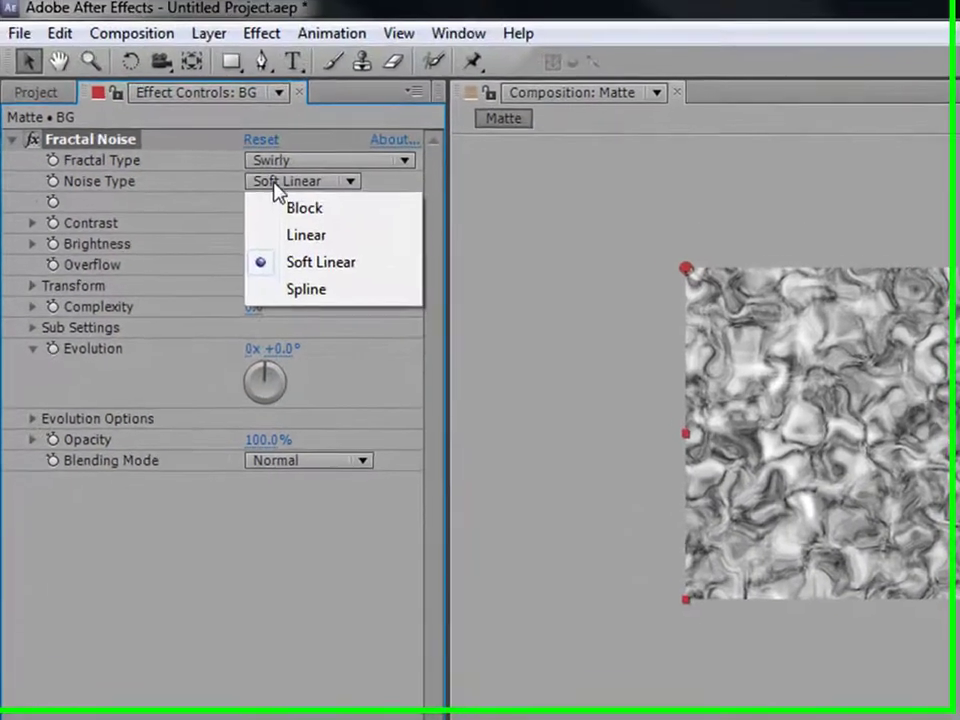
pyautogui.click(140, 460)
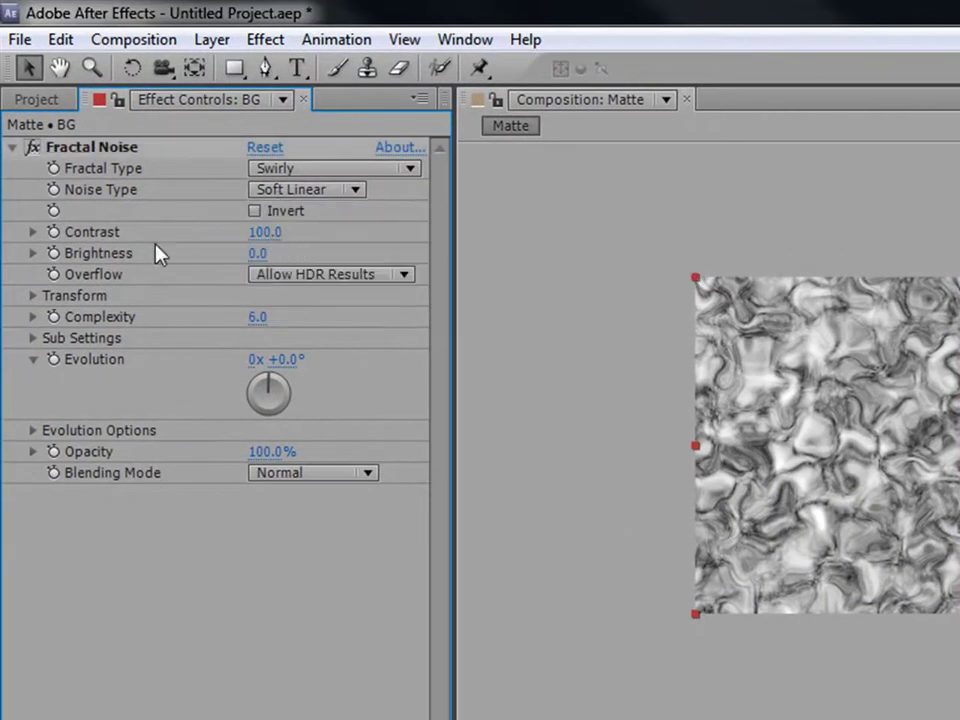
# Set the noise Complexity to 4 and tune Contrast to about 185.
pyautogui.moveTo(265, 240); pyautogui.dragTo(392, 222)
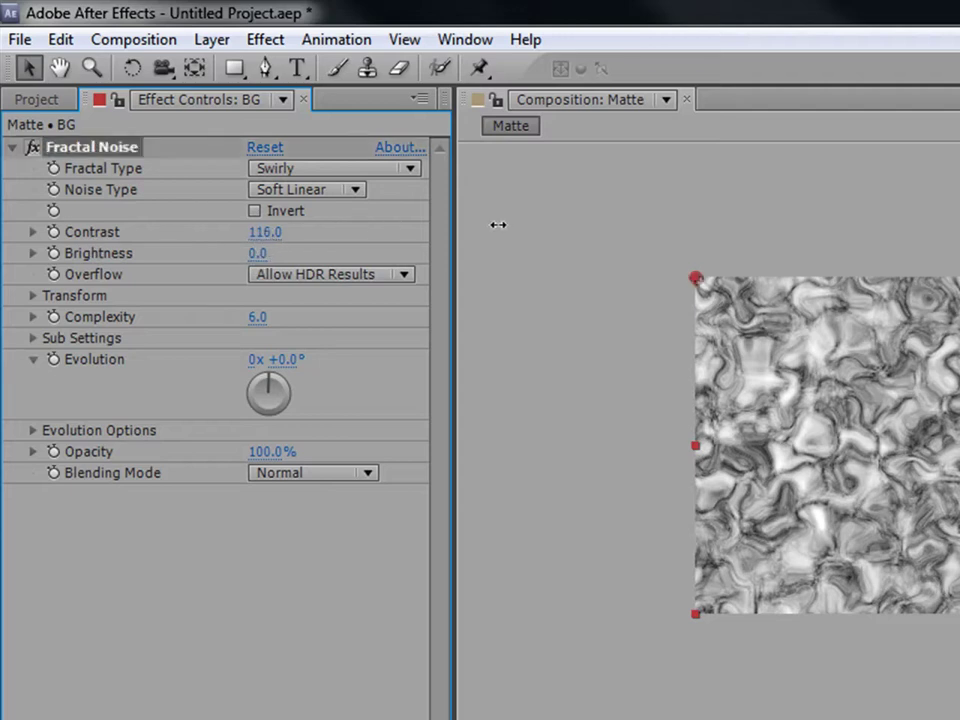
pyautogui.moveTo(497, 225); pyautogui.dragTo(641, 230)
pyautogui.moveTo(583, 228)
pyautogui.mouseDown()
pyautogui.moveTo(407, 229)
pyautogui.moveTo(428, 229)
pyautogui.mouseUp()
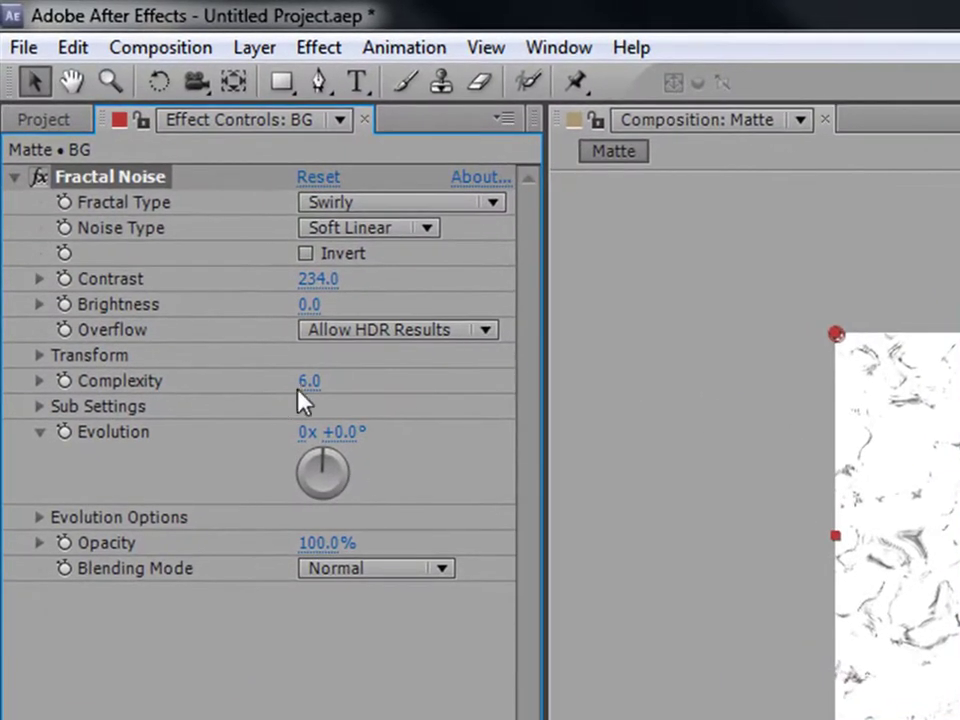
pyautogui.click(309, 381)
pyautogui.write('4')
pyautogui.press('Return')
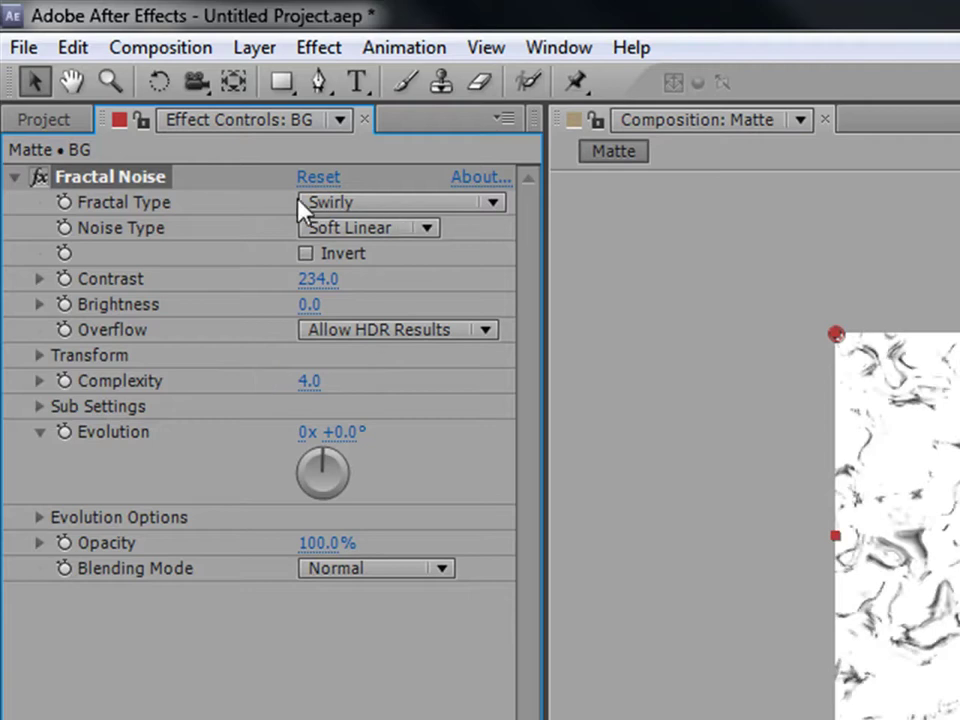
pyautogui.moveTo(310, 277); pyautogui.dragTo(241, 285)
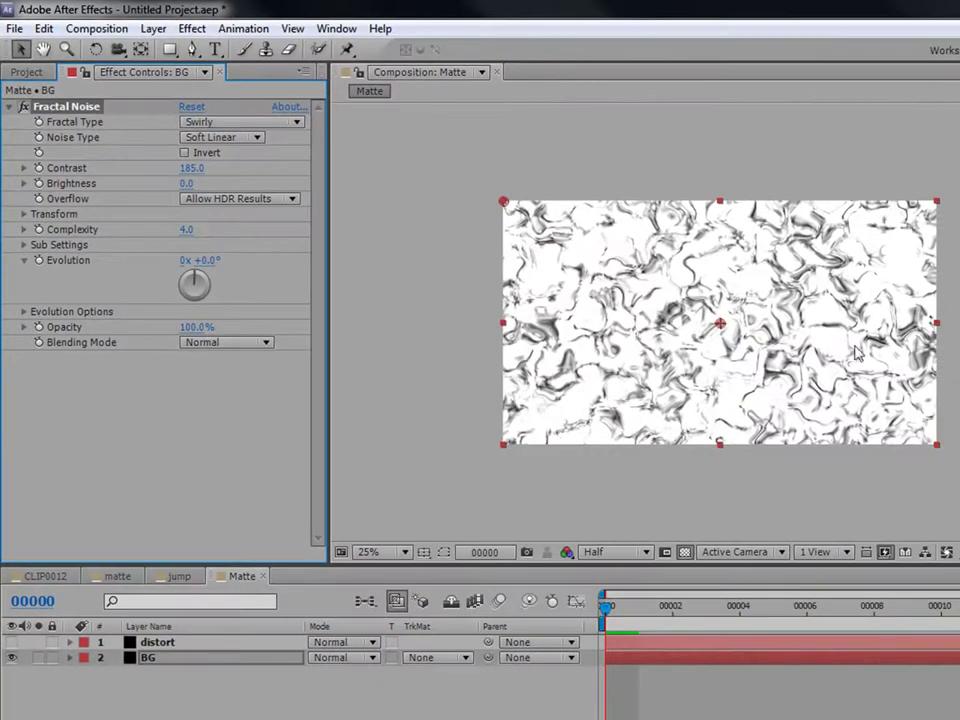
# Set BG's Fractal Noise Contrast to 217 and Evolution to 3 revolutions.
pyautogui.moveTo(191, 168); pyautogui.dragTo(214, 177)
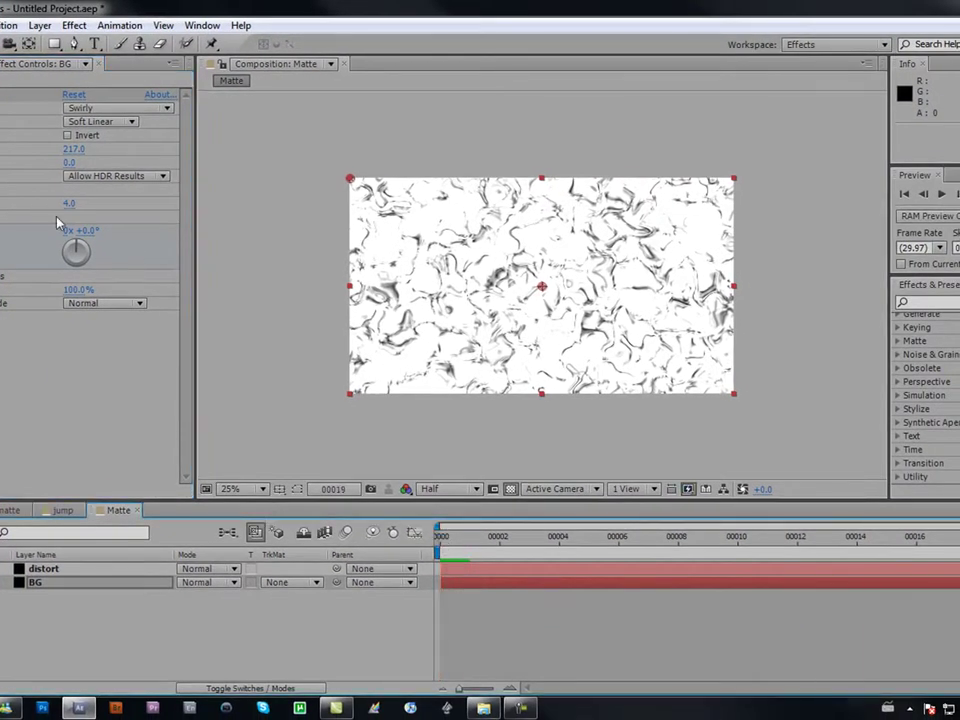
pyautogui.click(70, 230)
pyautogui.write('3')
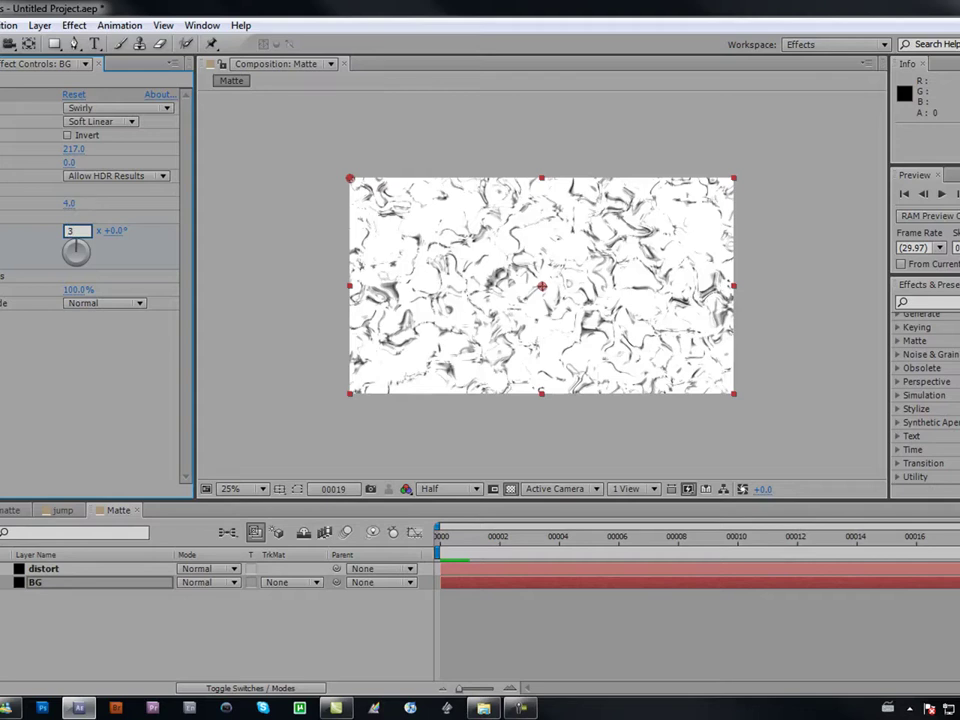
pyautogui.press('Return')
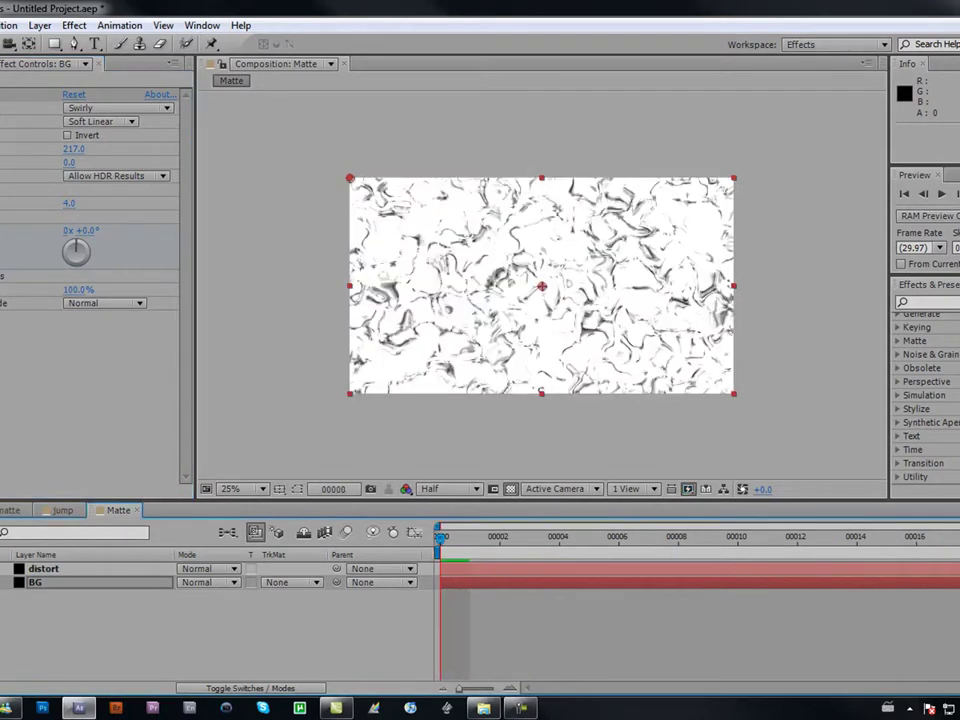
# Set the distort layer's blend mode to Hard Light.
pyautogui.click(74, 569)
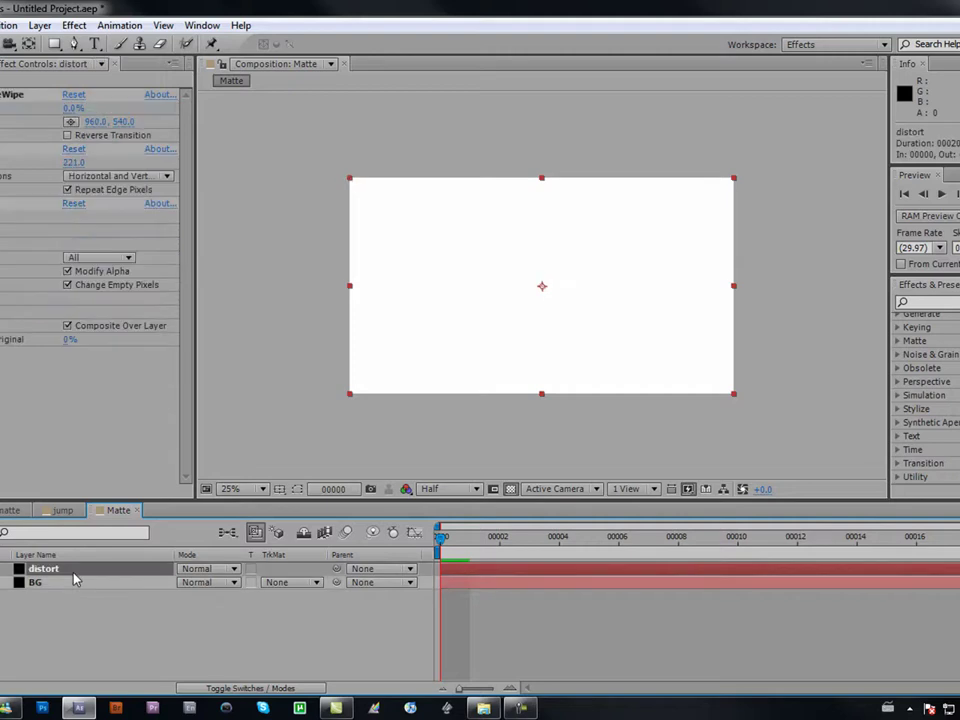
pyautogui.click(207, 568)
pyautogui.click(250, 397)
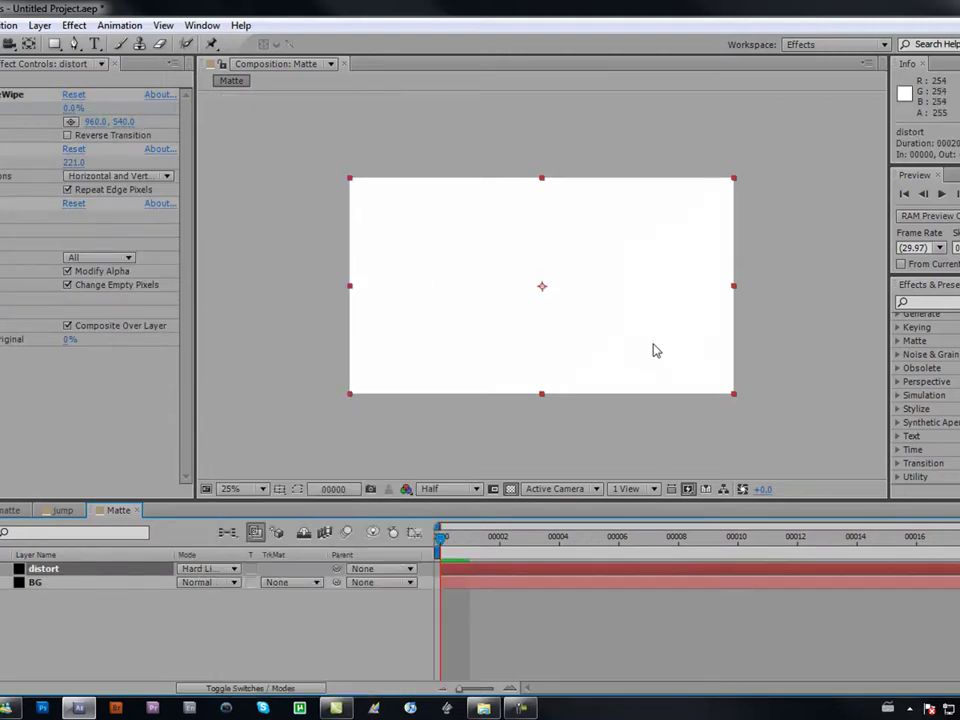
# RAM-preview the noise-edged wipe, then scrub to around frame 7 to inspect the blot.
pyautogui.press('KP_0')
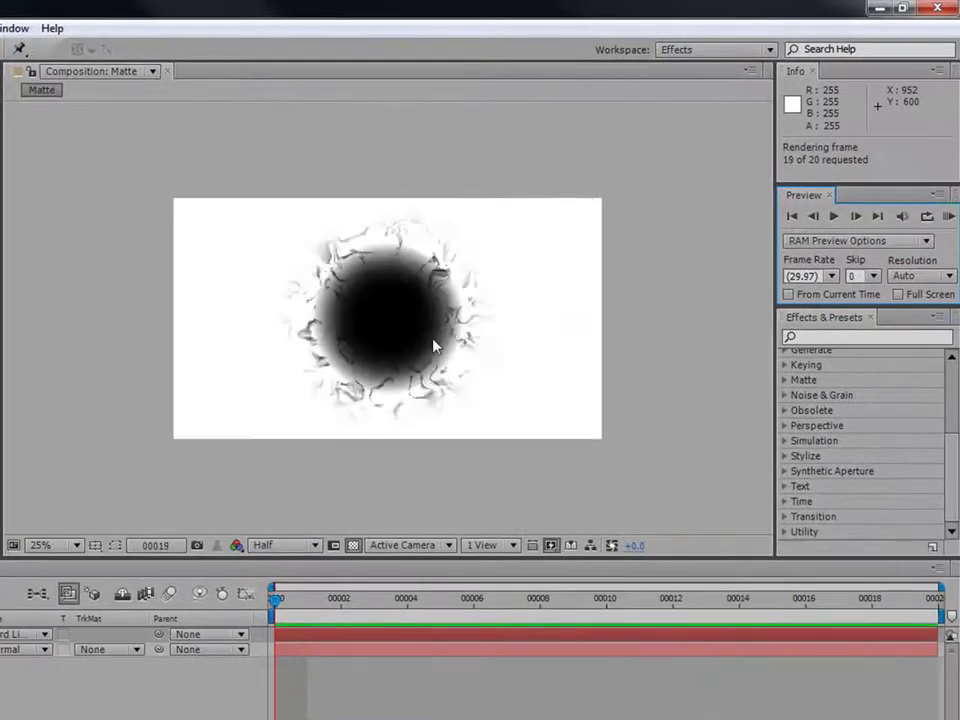
pyautogui.click(588, 628)
pyautogui.moveTo(307, 603); pyautogui.dragTo(480, 600)
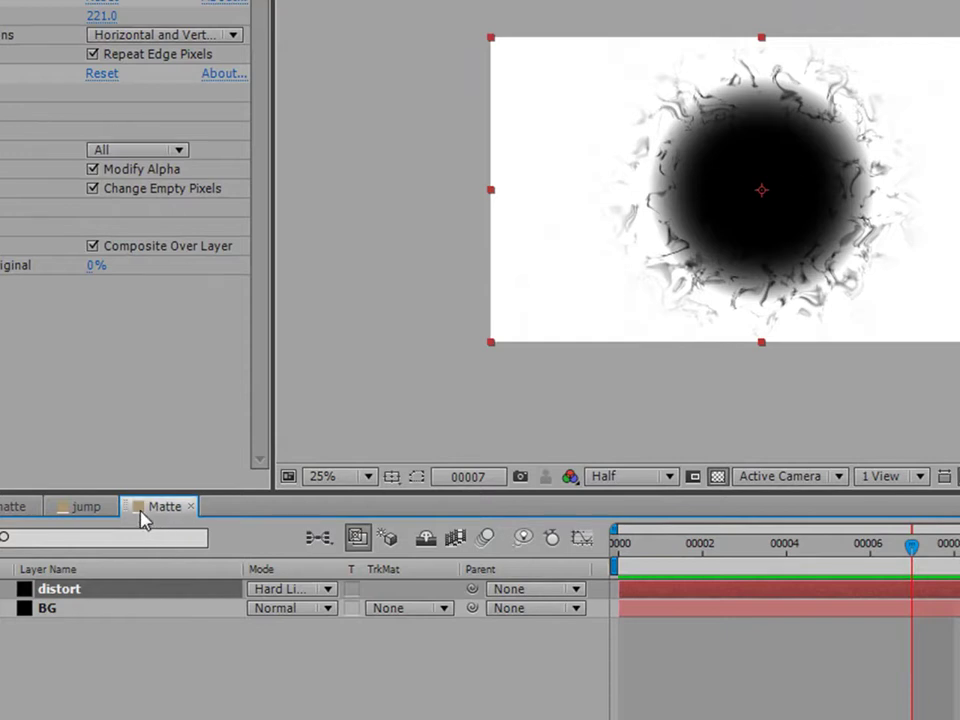
# Add the Matte comp from the Project panel into the jump composition's timeline.
pyautogui.click(95, 510)
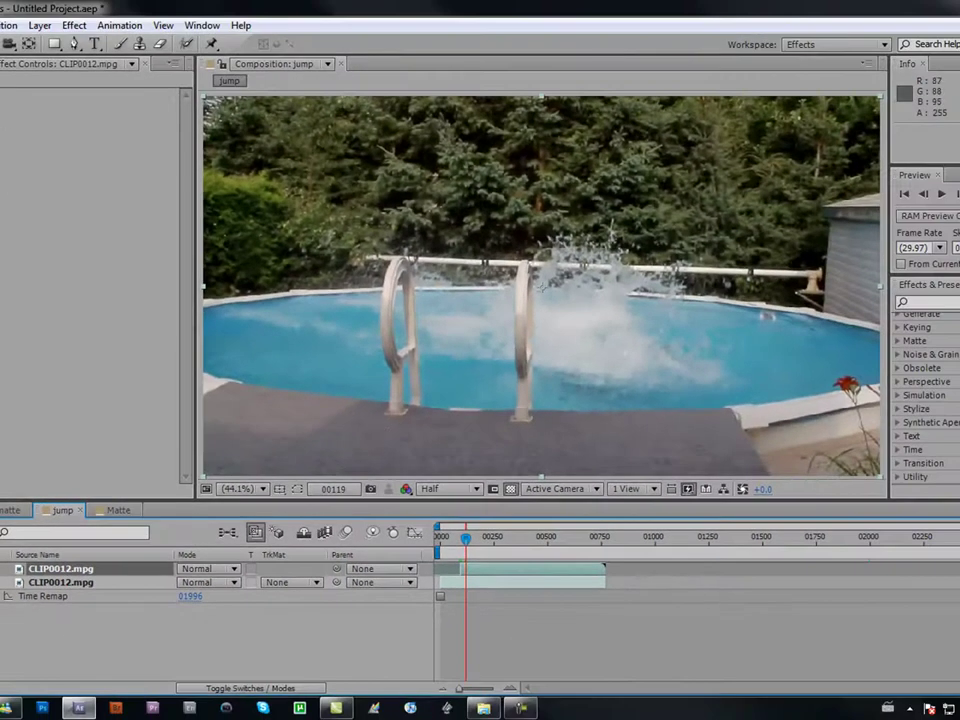
pyautogui.click(0, 63)
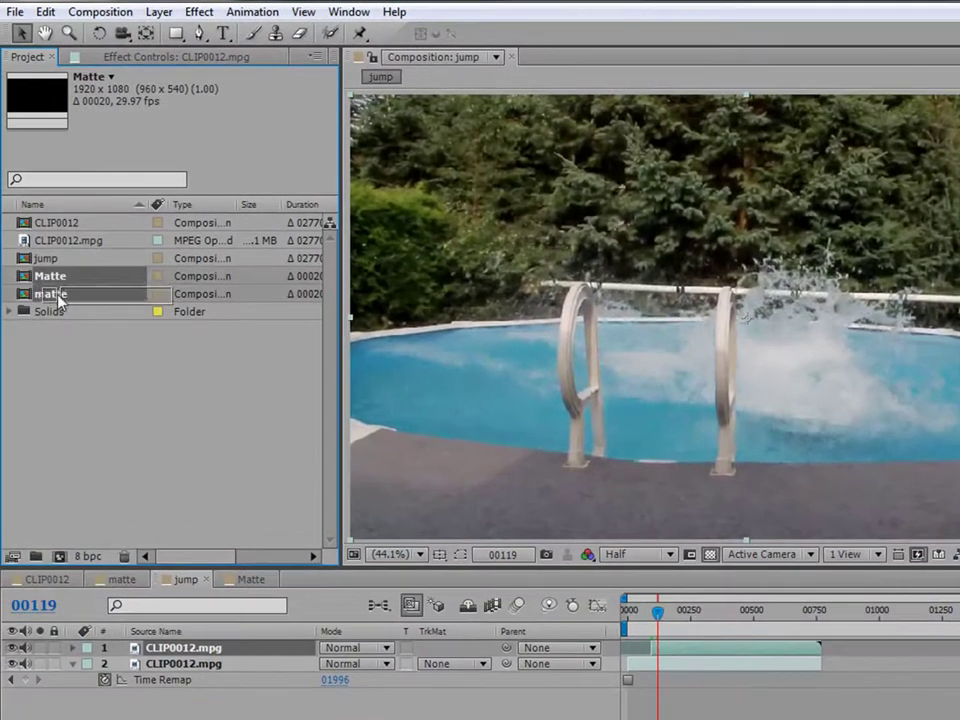
pyautogui.moveTo(58, 294); pyautogui.dragTo(138, 660)
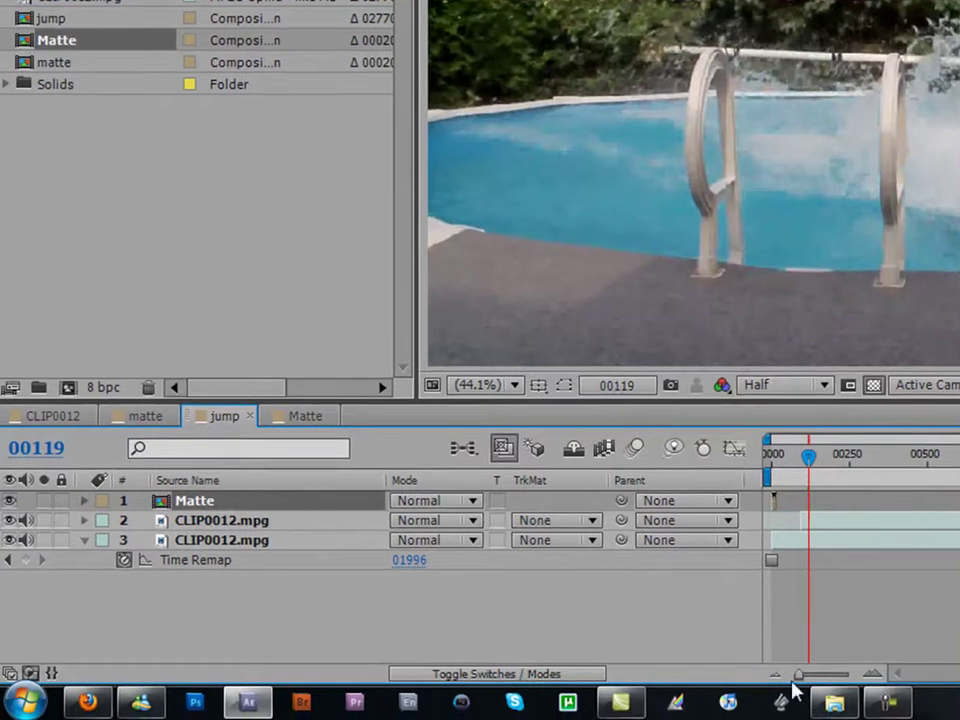
# Slide the Matte layer so it starts around frame 87, just before the wipe.
pyautogui.moveTo(800, 673); pyautogui.dragTo(834, 673)
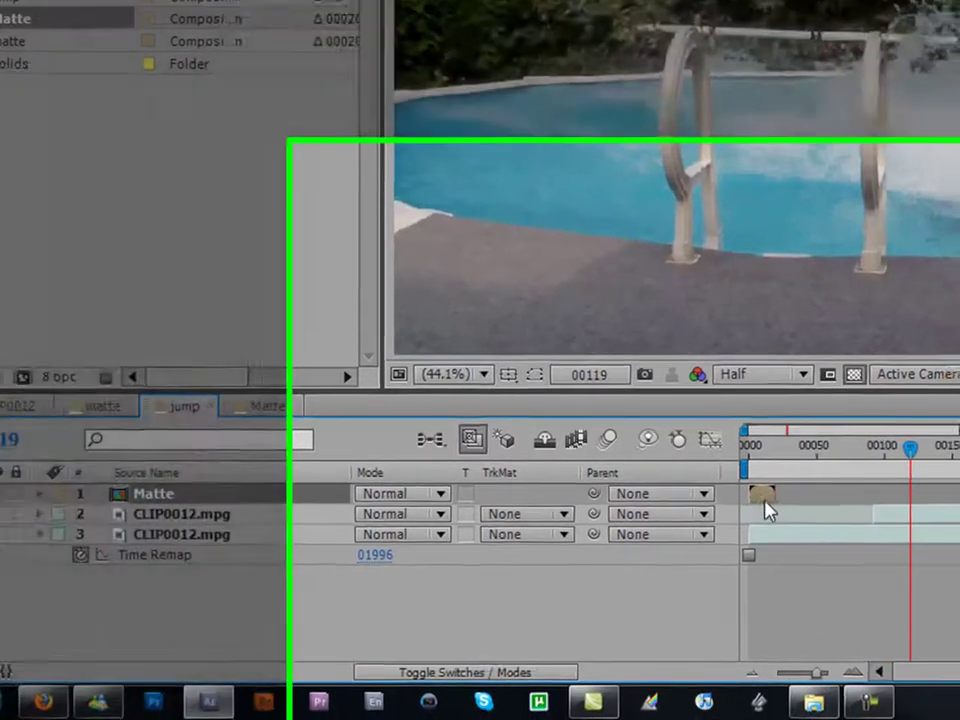
pyautogui.moveTo(765, 502); pyautogui.dragTo(889, 502)
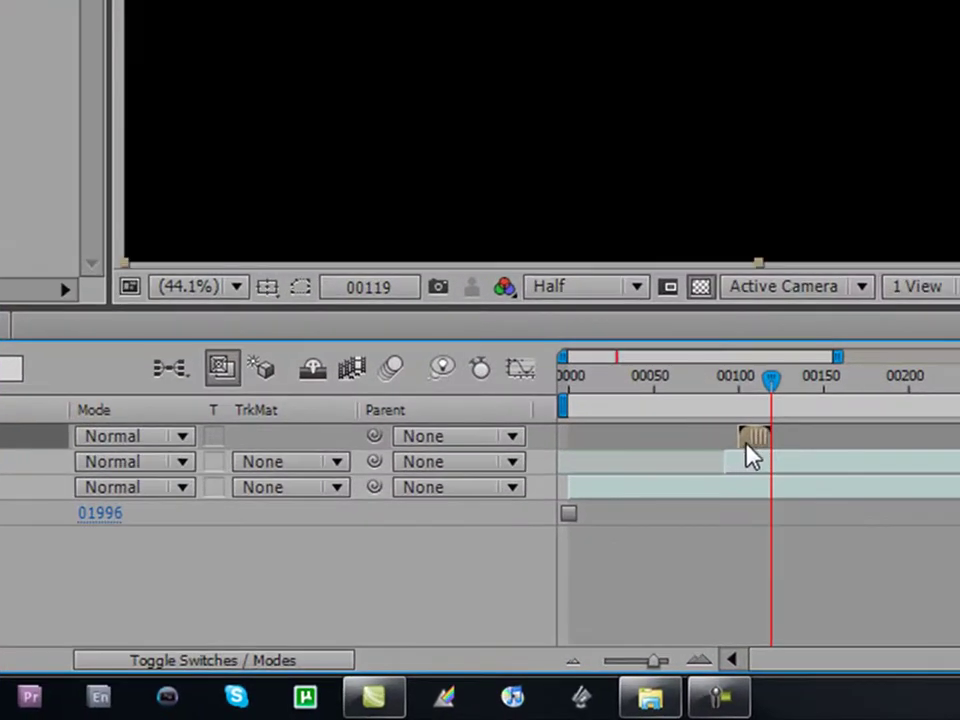
pyautogui.moveTo(740, 455); pyautogui.dragTo(733, 454)
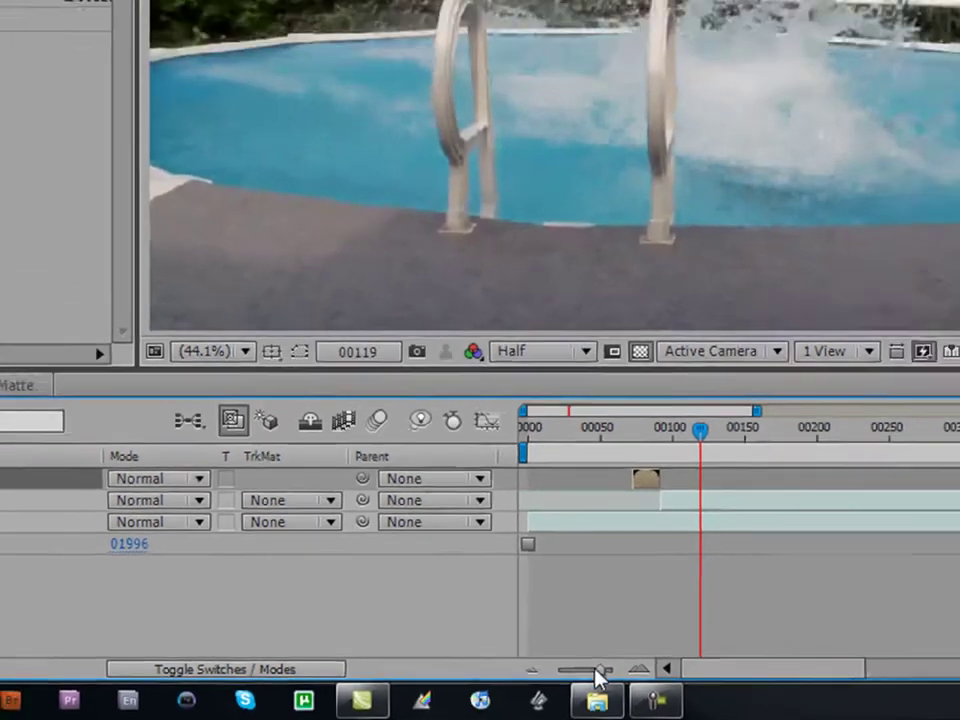
pyautogui.moveTo(598, 672); pyautogui.dragTo(610, 670)
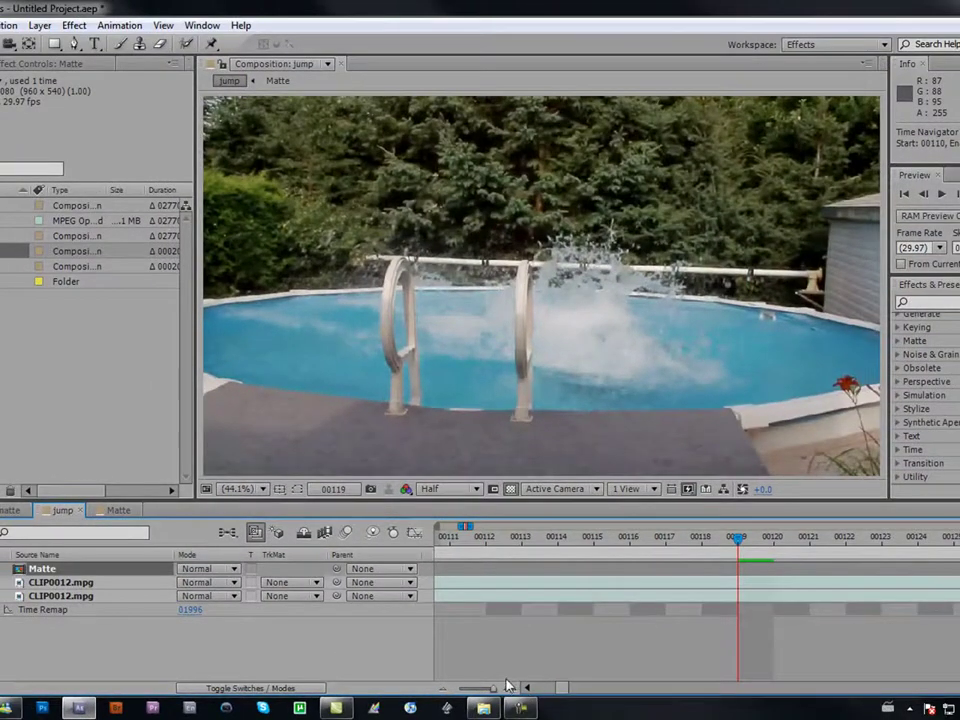
pyautogui.moveTo(507, 686); pyautogui.dragTo(498, 687)
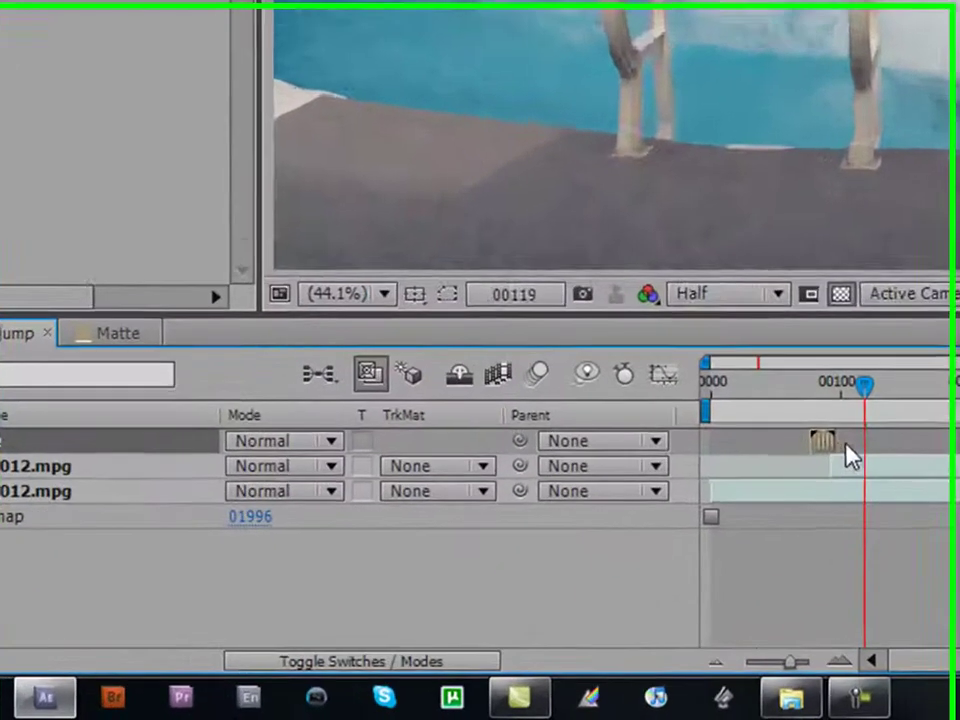
pyautogui.moveTo(846, 443); pyautogui.dragTo(854, 441)
pyautogui.moveTo(851, 397); pyautogui.dragTo(823, 398)
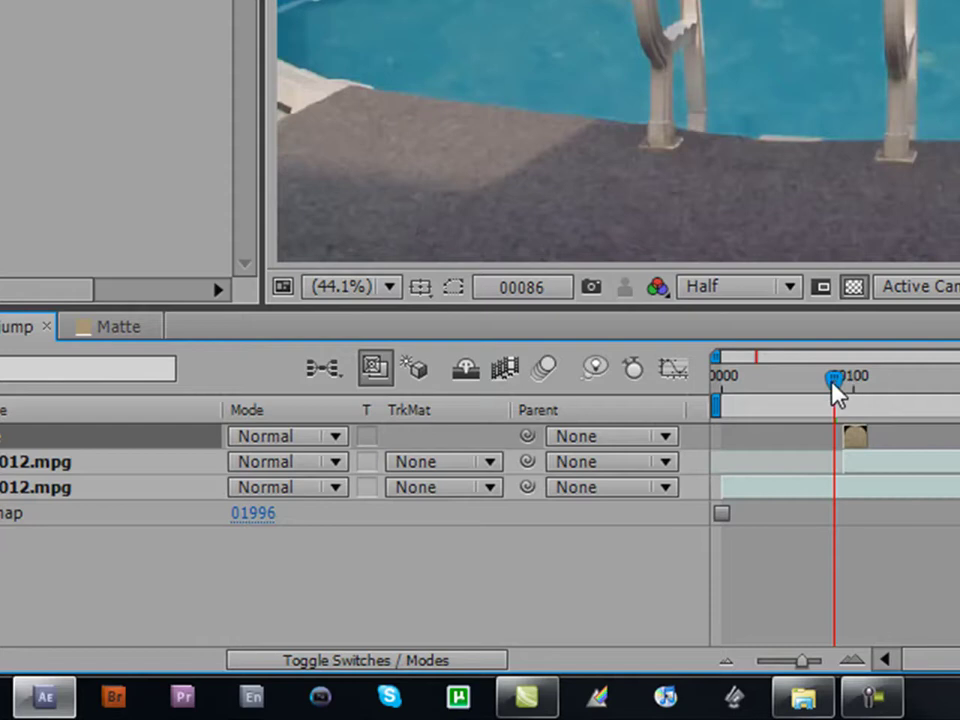
pyautogui.moveTo(851, 386); pyautogui.dragTo(852, 432)
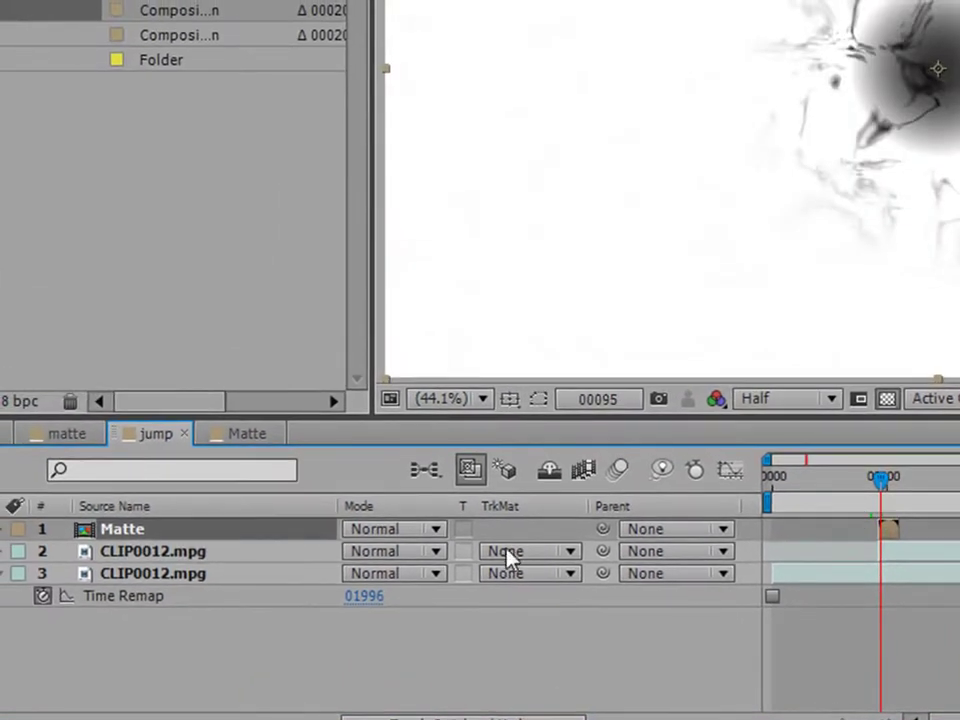
# Set the upper CLIP0012.mpg layer's TrkMat to Luma Inverted "Matte" and scrub to check.
pyautogui.click(508, 553)
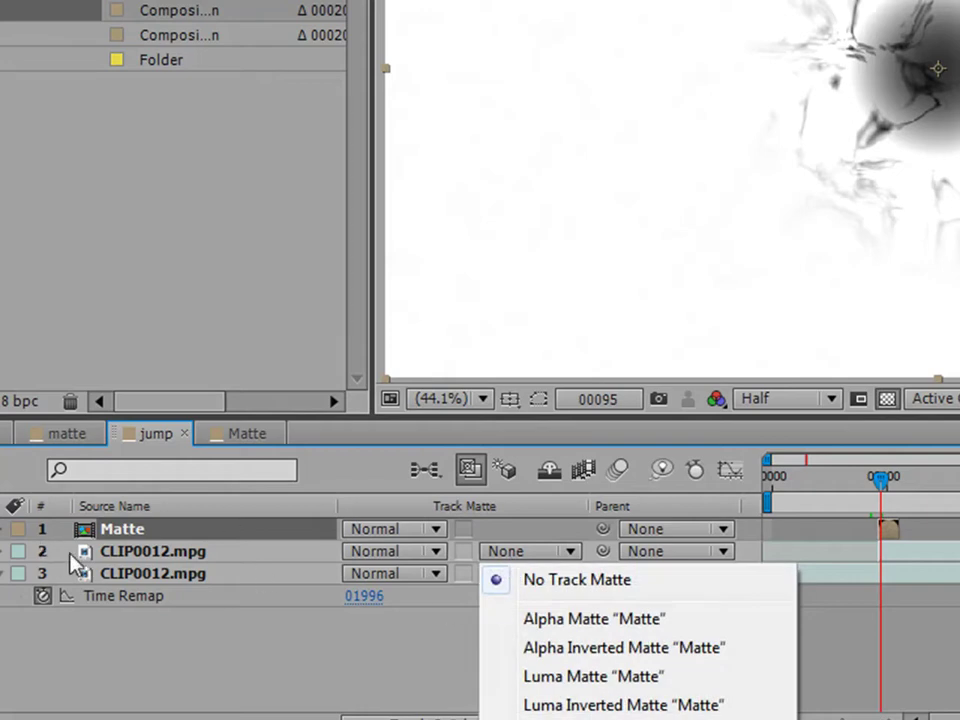
pyautogui.click(221, 558)
pyautogui.click(540, 560)
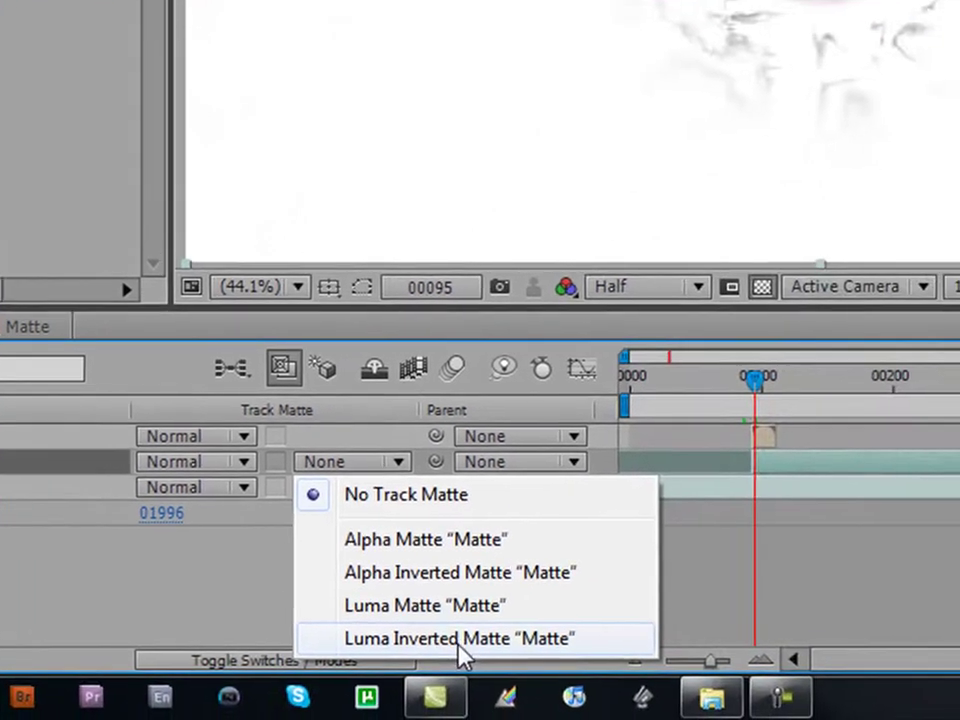
pyautogui.click(832, 666)
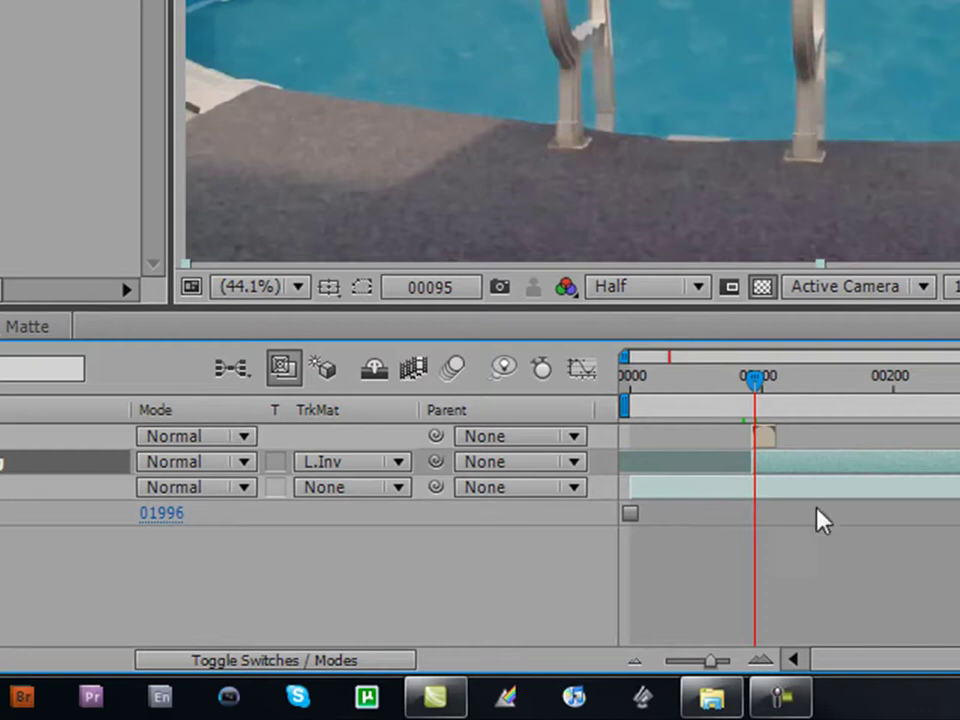
pyautogui.moveTo(758, 393)
pyautogui.mouseDown()
pyautogui.moveTo(742, 395)
pyautogui.moveTo(771, 394)
pyautogui.moveTo(749, 396)
pyautogui.moveTo(758, 396)
pyautogui.mouseUp()
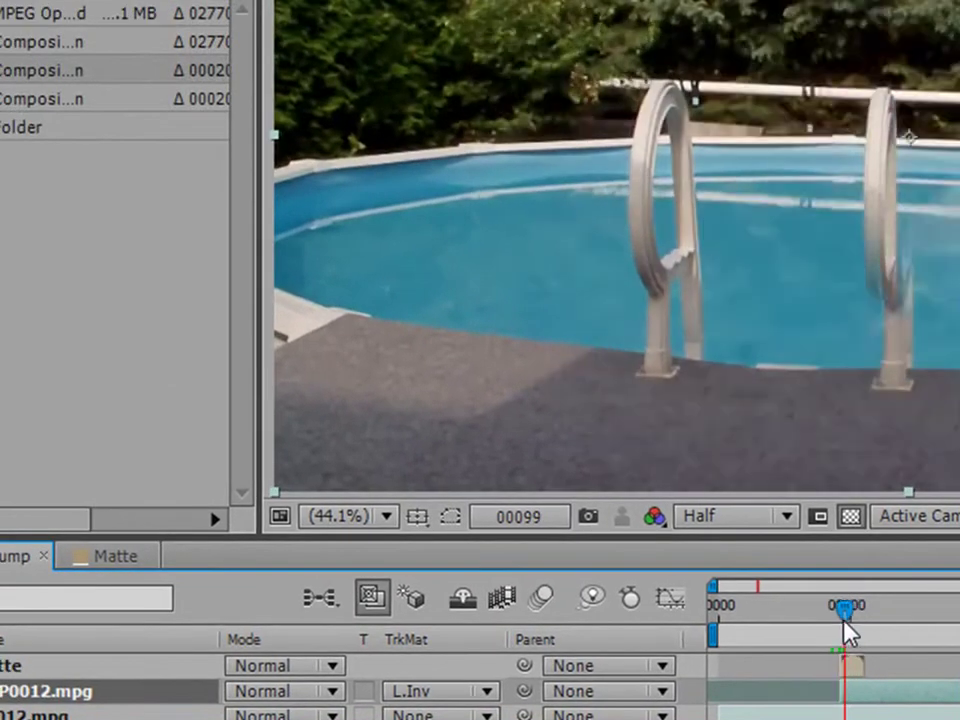
# Enlarge the Matte layer past the frame's top-left corner so the wipe covers the frame.
pyautogui.press('pageup')
pyautogui.press('pageup')
pyautogui.press('pageup')
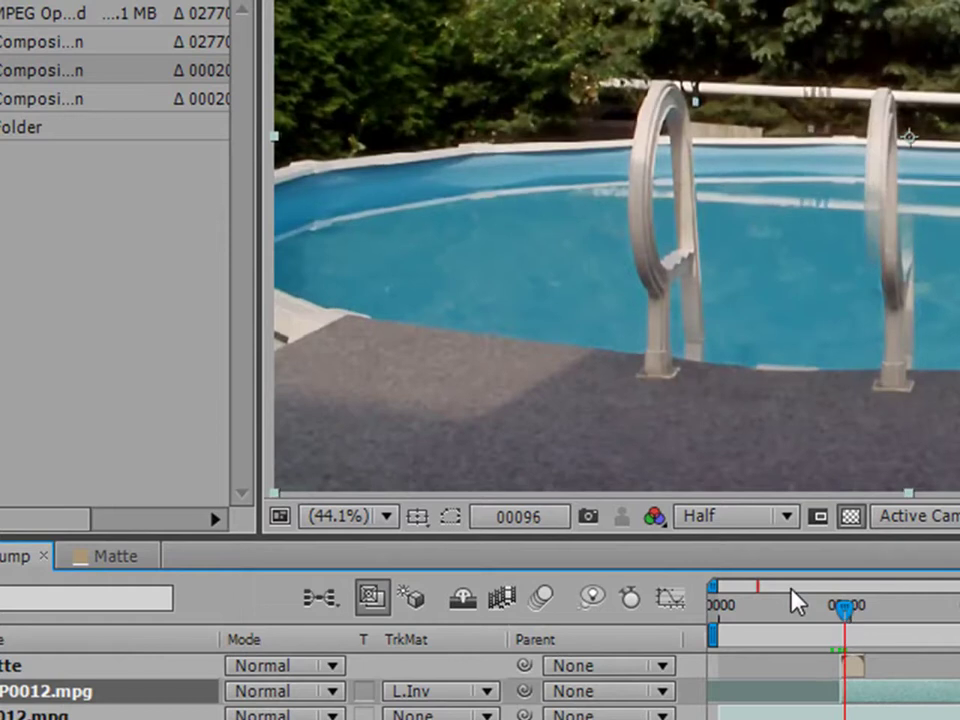
pyautogui.press('pagedown')
pyautogui.press('pagedown')
pyautogui.press('pageup')
pyautogui.press('pageup')
pyautogui.press('pageup')
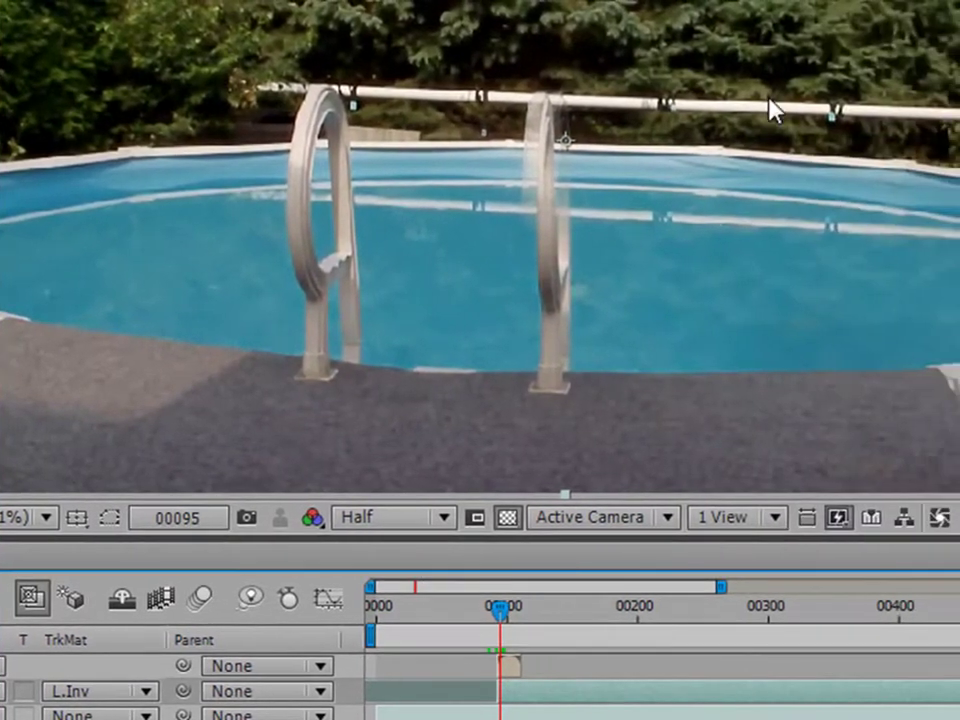
pyautogui.moveTo(705, 218); pyautogui.dragTo(827, 154)
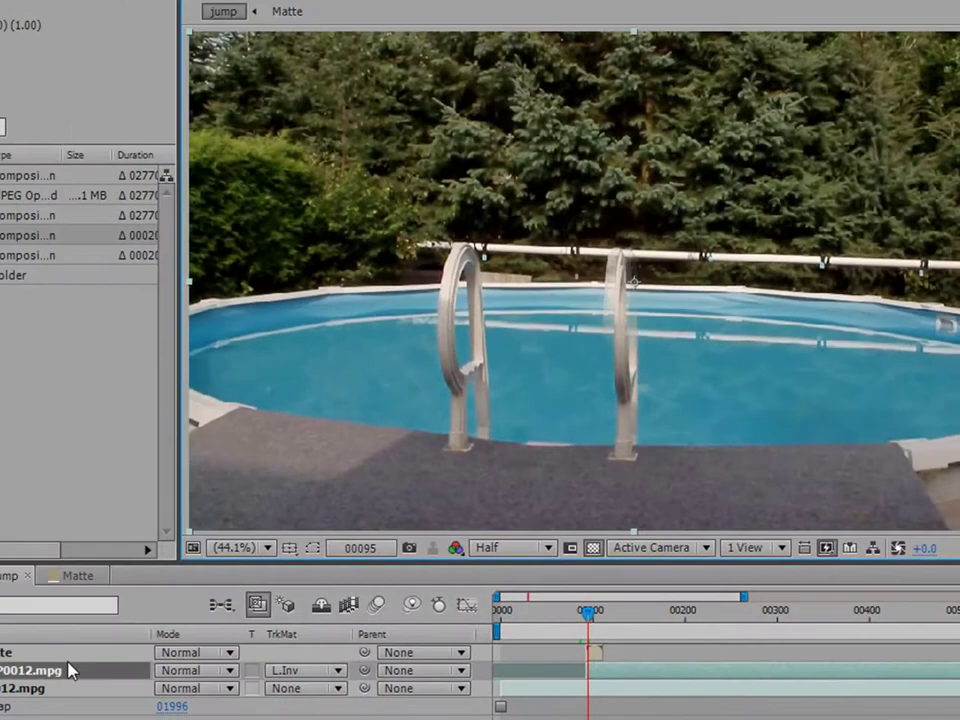
pyautogui.click(65, 653)
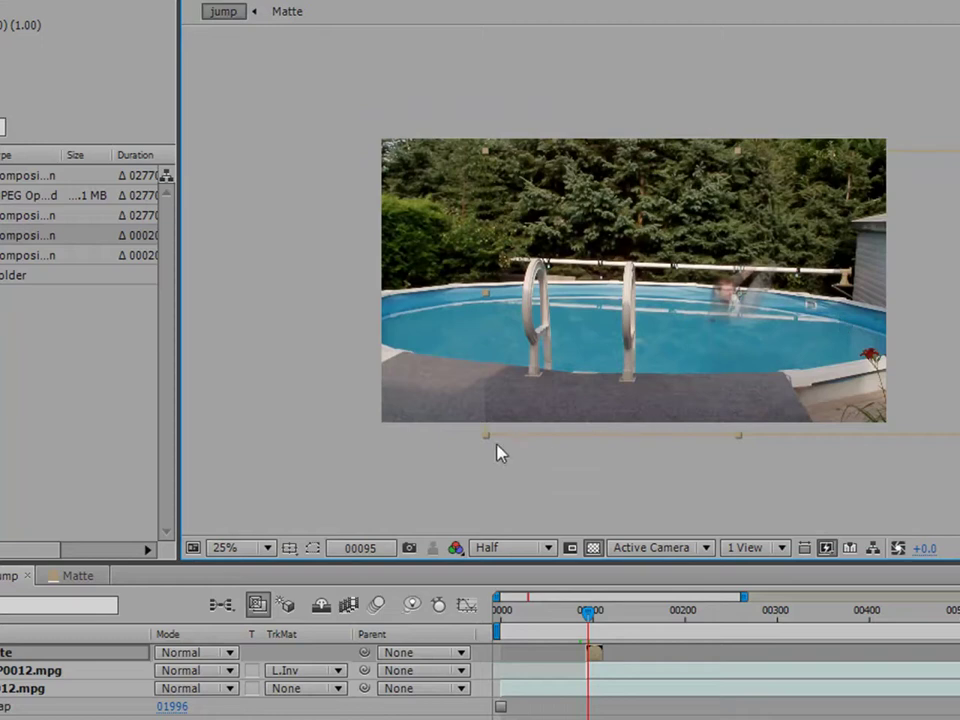
pyautogui.click(467, 440)
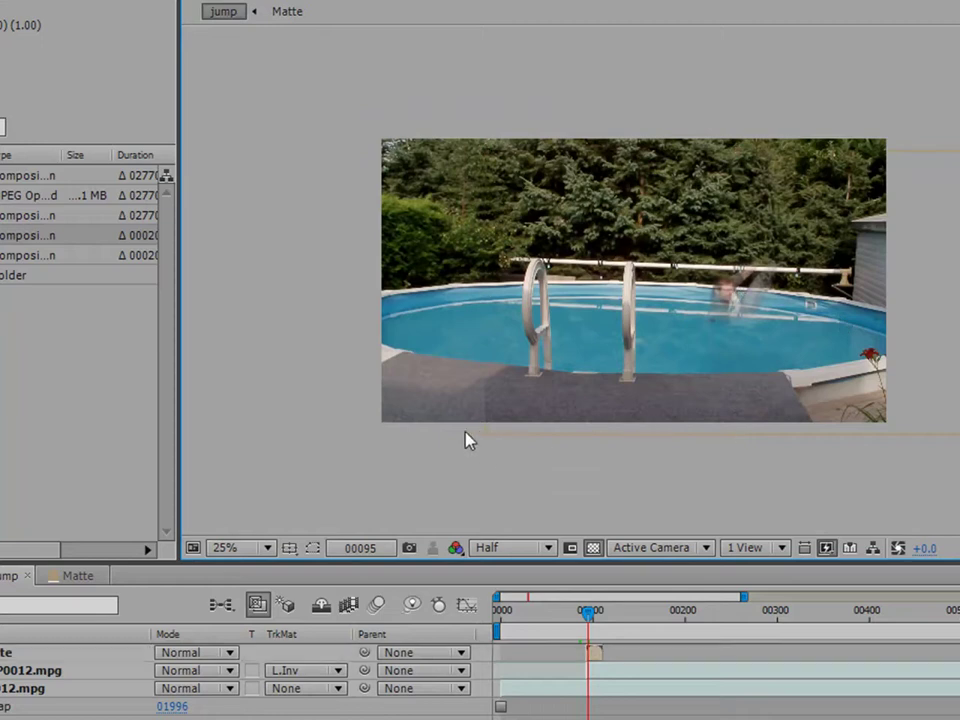
pyautogui.click(522, 277)
pyautogui.click(107, 653)
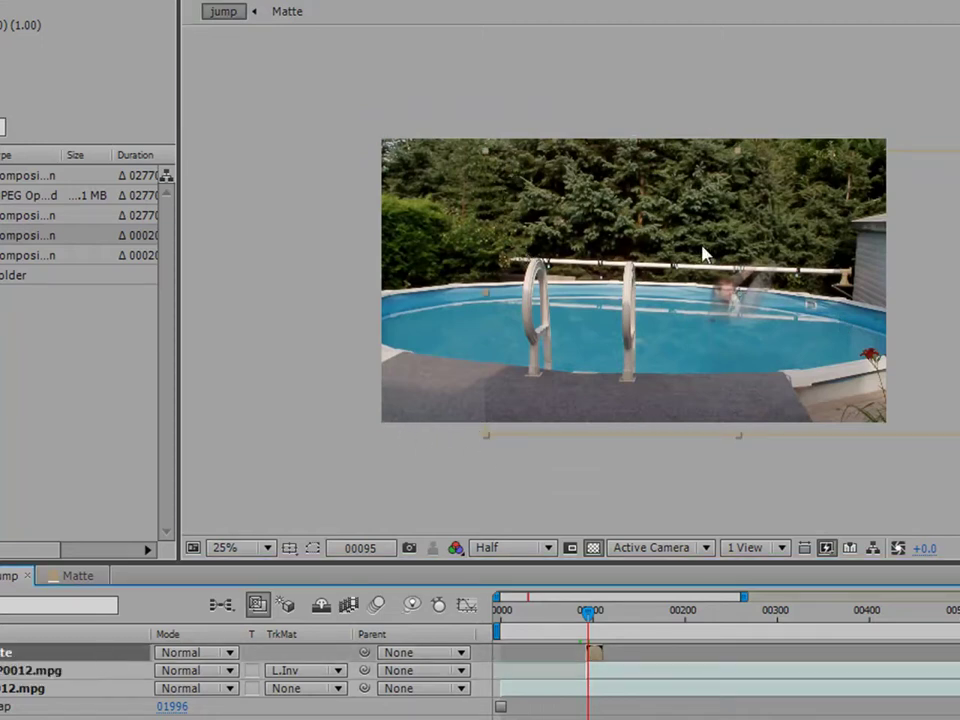
pyautogui.moveTo(489, 153); pyautogui.dragTo(377, 127)
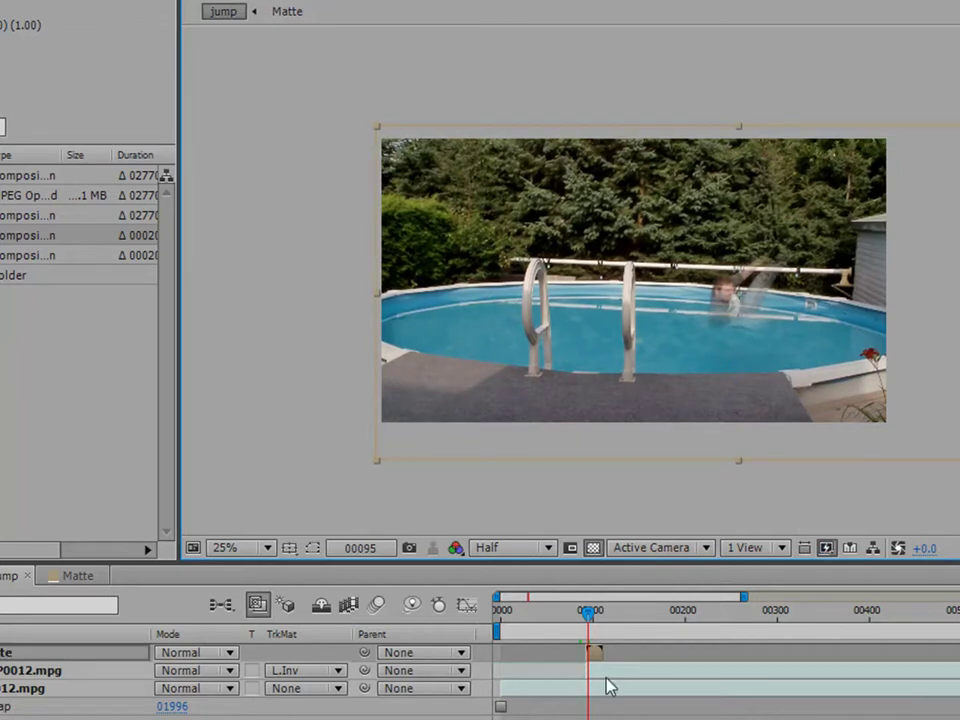
# Play the clip from frame 85 to watch the jumper vanish.
pyautogui.click(574, 621)
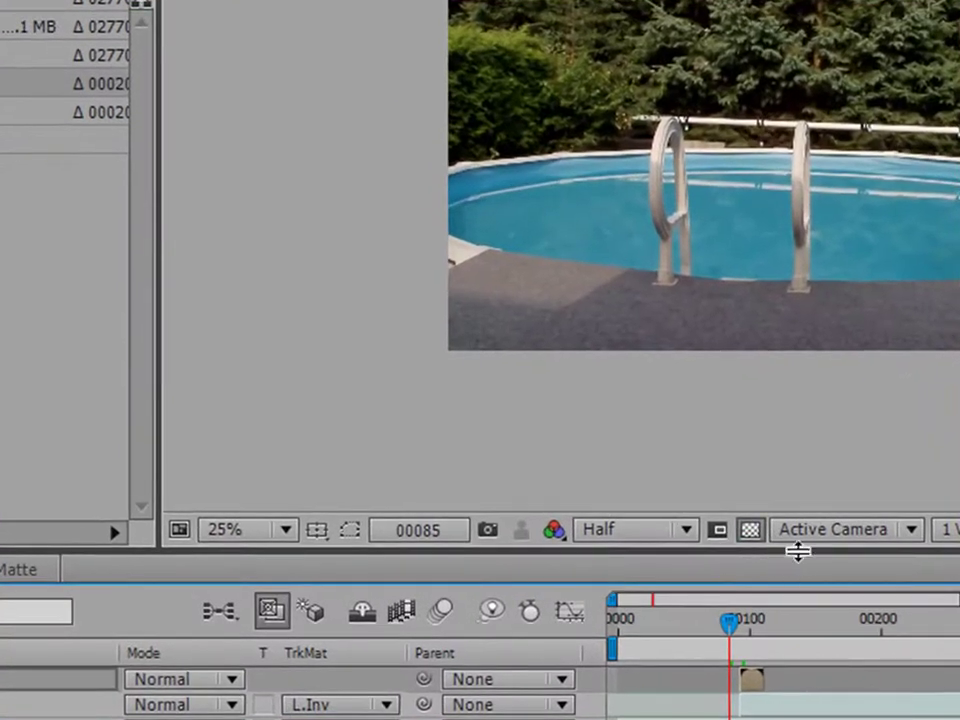
pyautogui.scroll(1, 918, 369)
pyautogui.press('space')
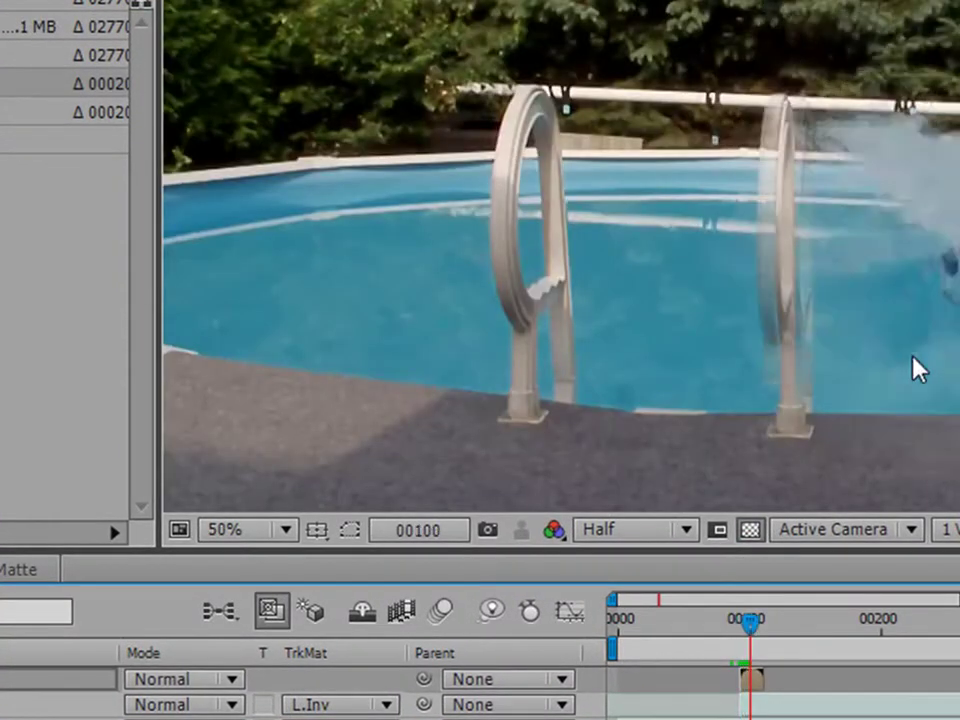